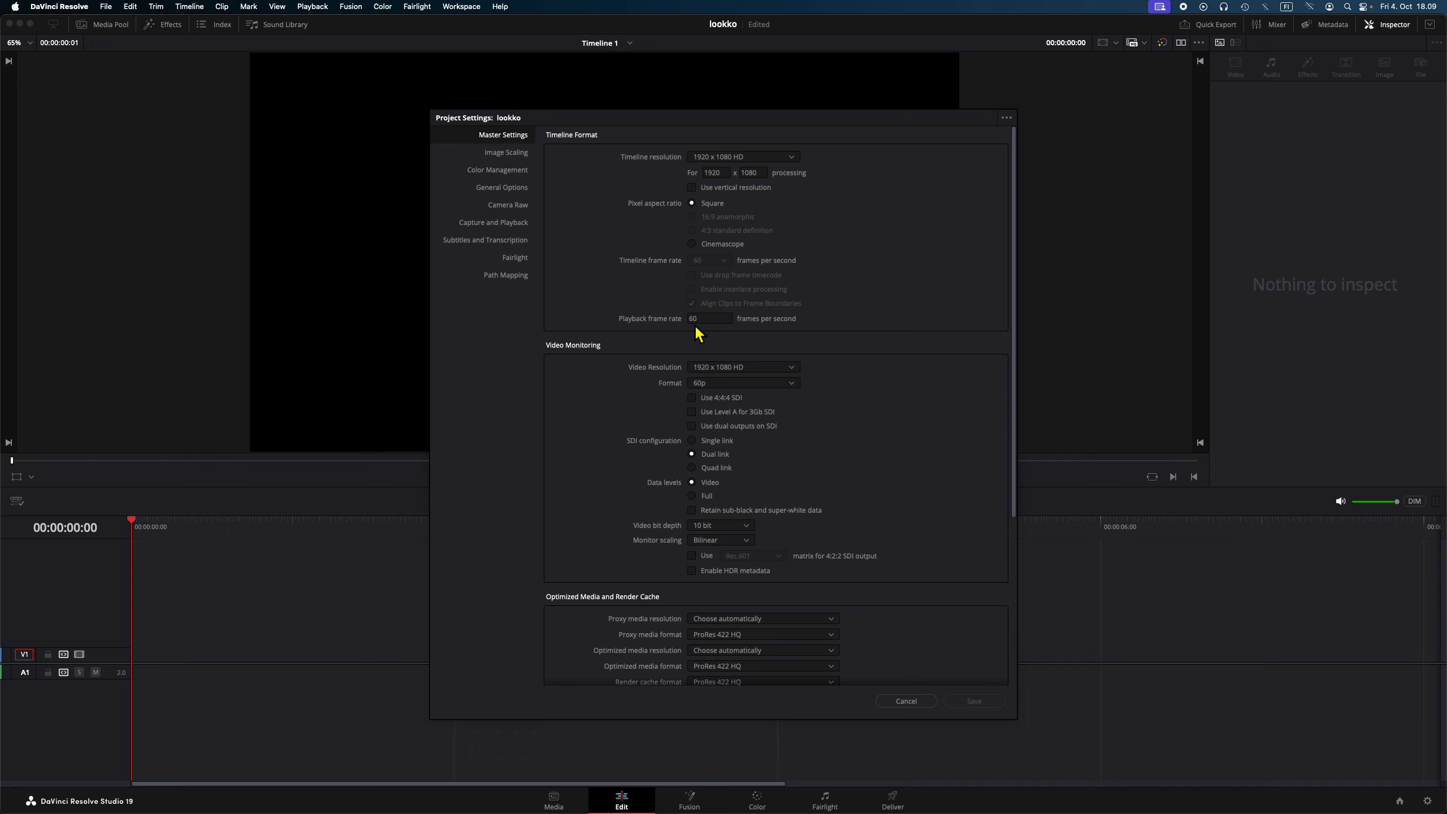
Step: Put a Fusion Composition clip on track V1 and open it on the Fusion page
left_click(912, 704)
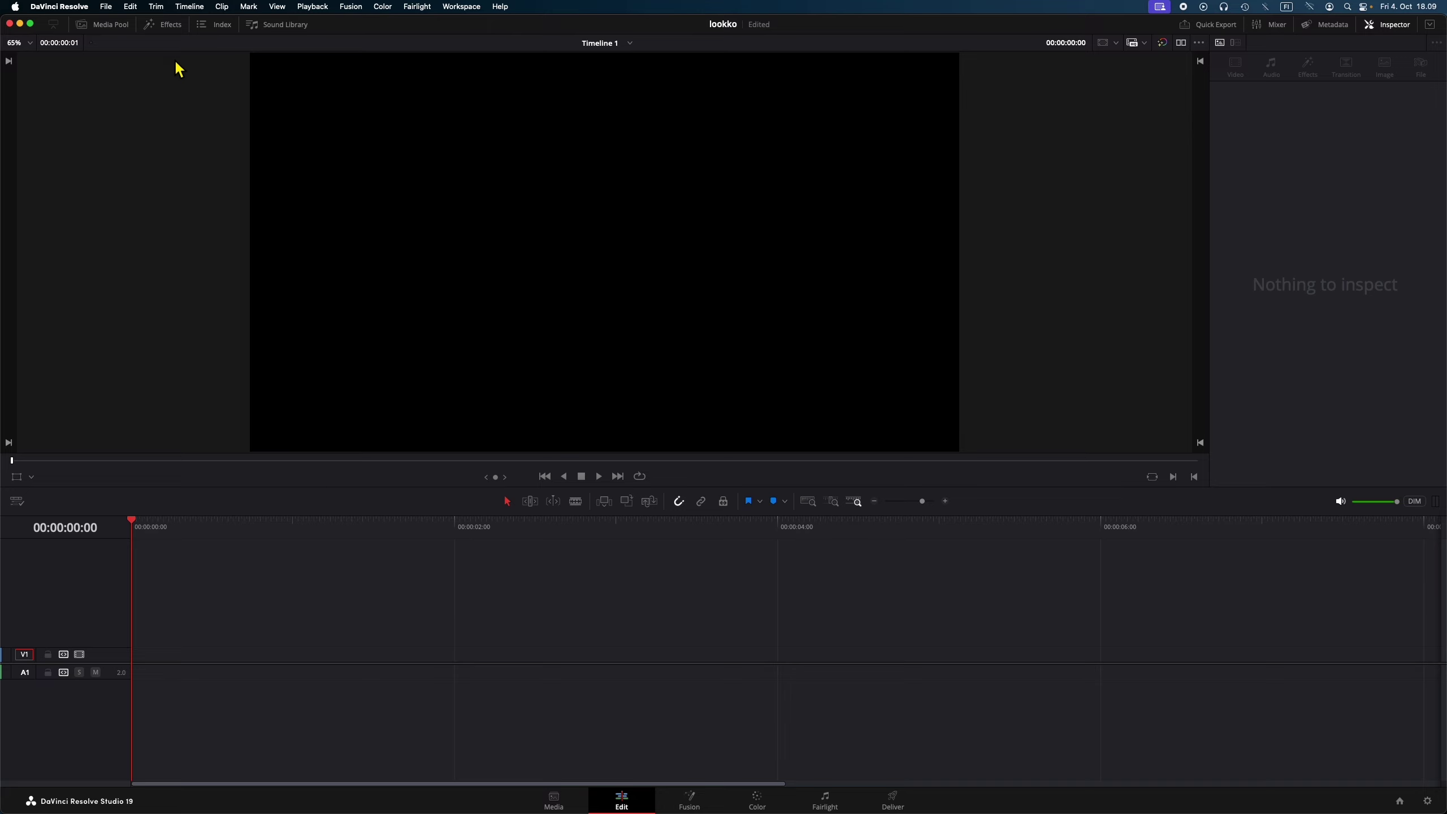
left_click(167, 25)
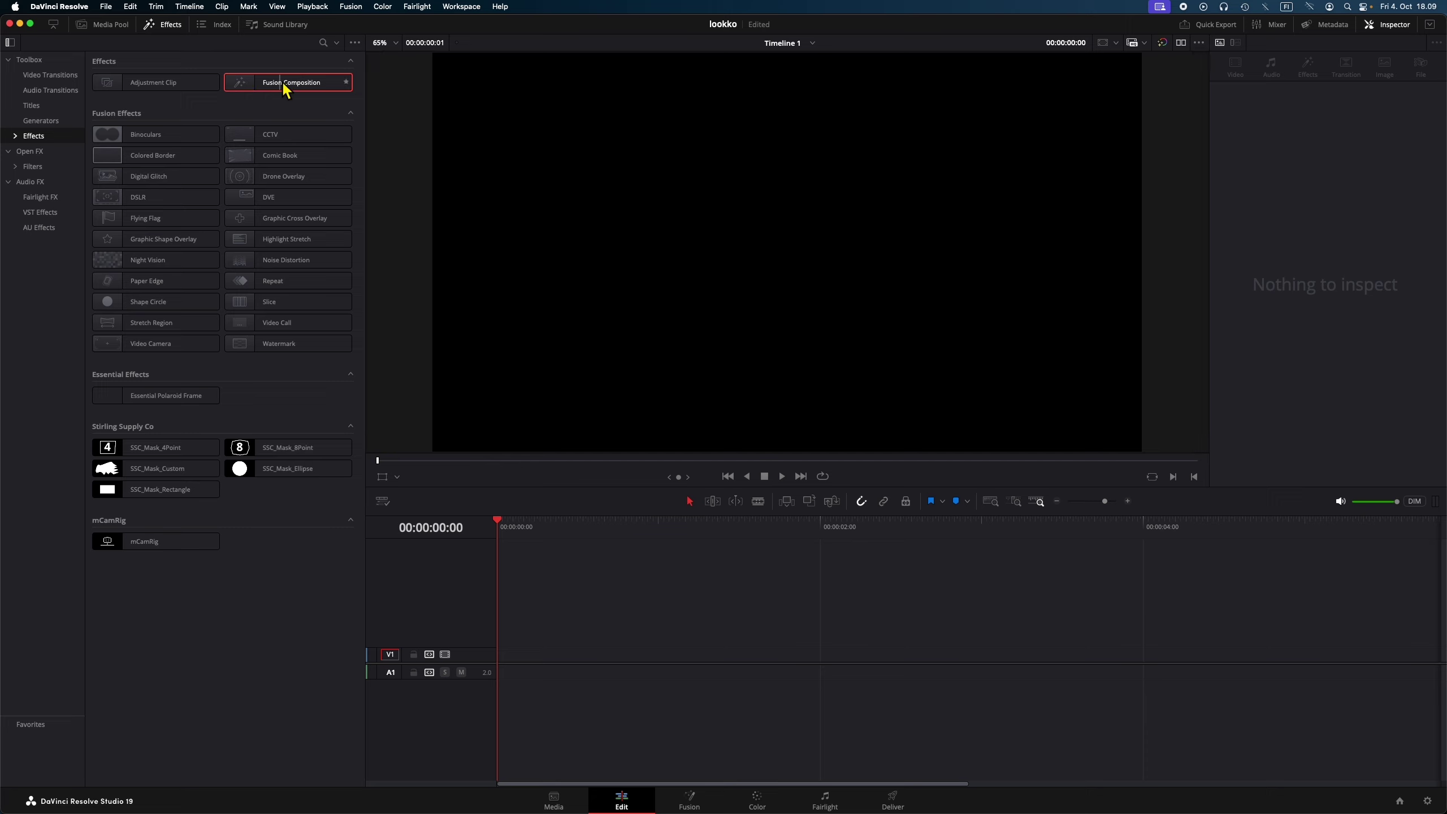
mouse_move(286, 90)
left_mouse_down()
mouse_move(591, 676)
mouse_move(627, 664)
mouse_move(578, 670)
left_mouse_up()
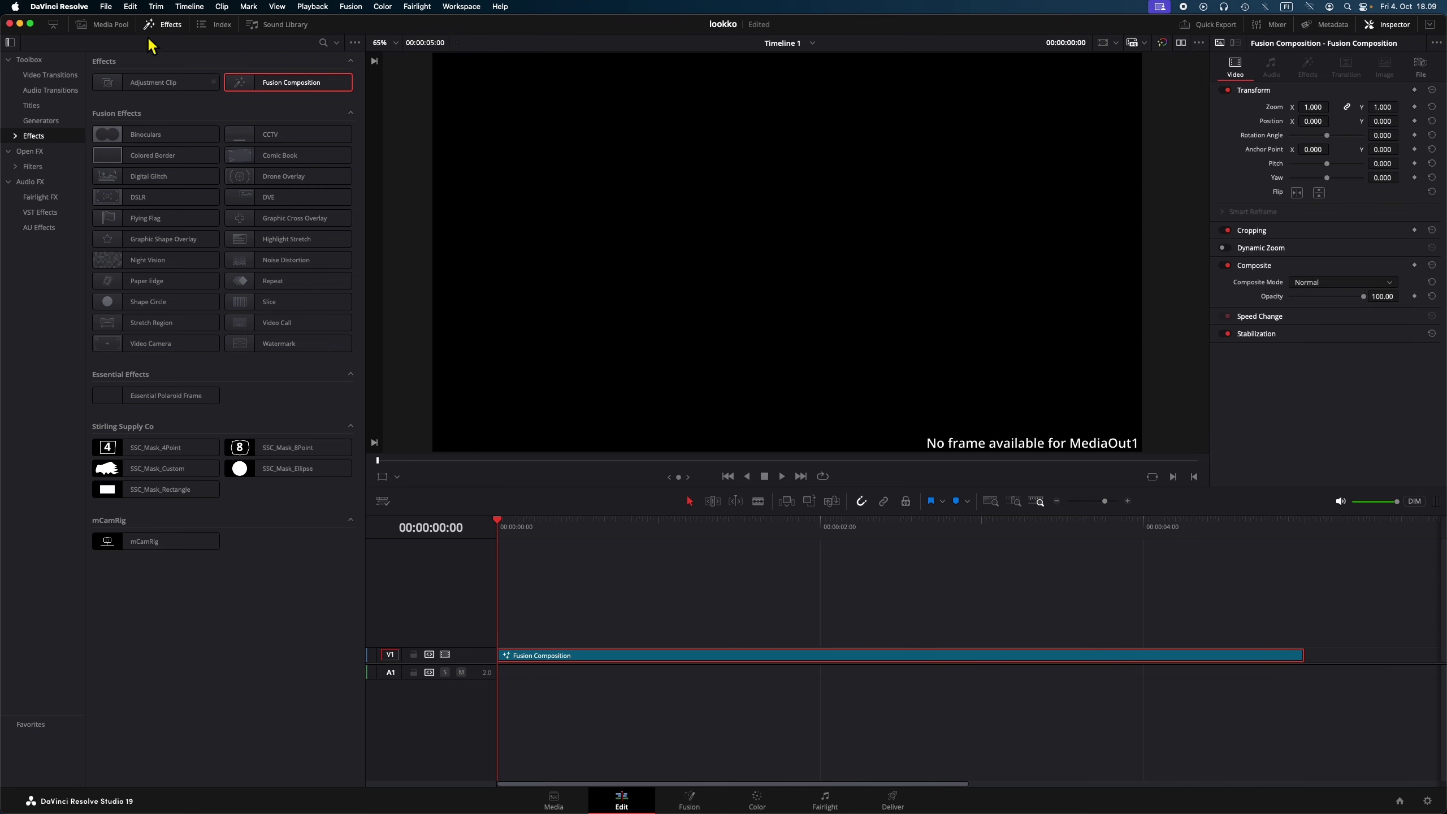
left_click(163, 24)
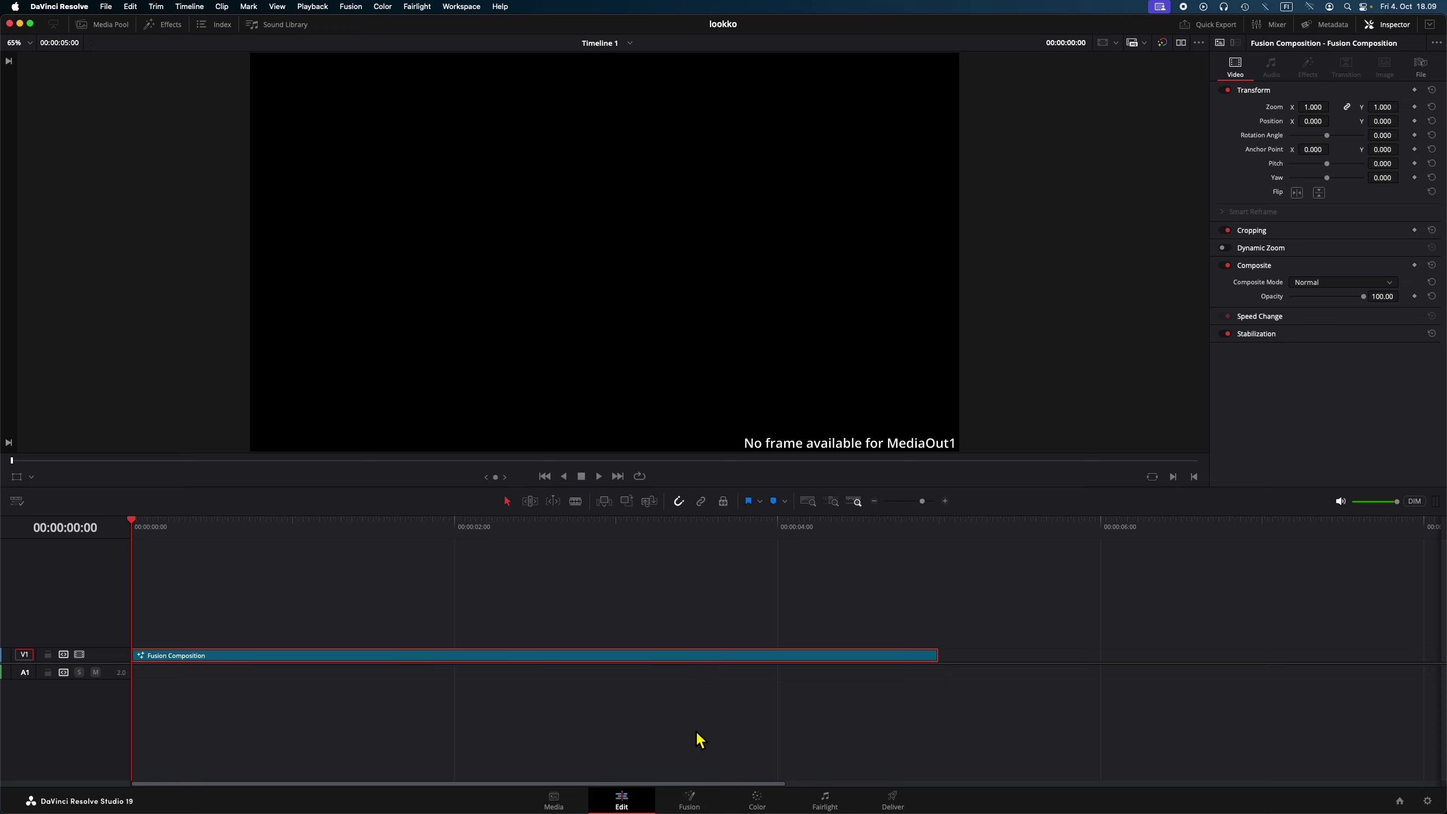
left_click(690, 801)
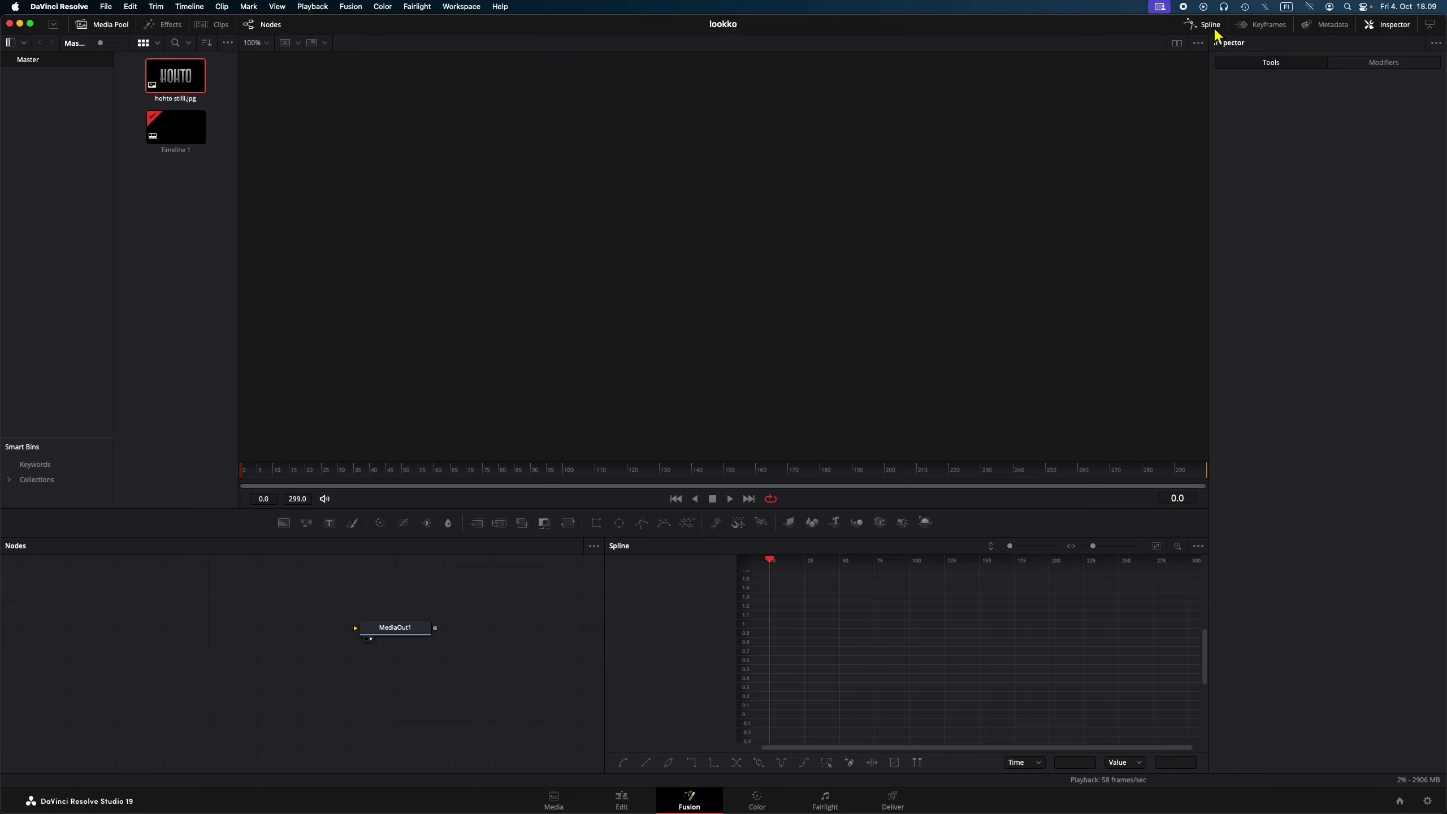
Step: Hide the Spline panel, shift MediaOut1 right, and add hohto still.jpg as a MediaIn1 node
left_click(1197, 24)
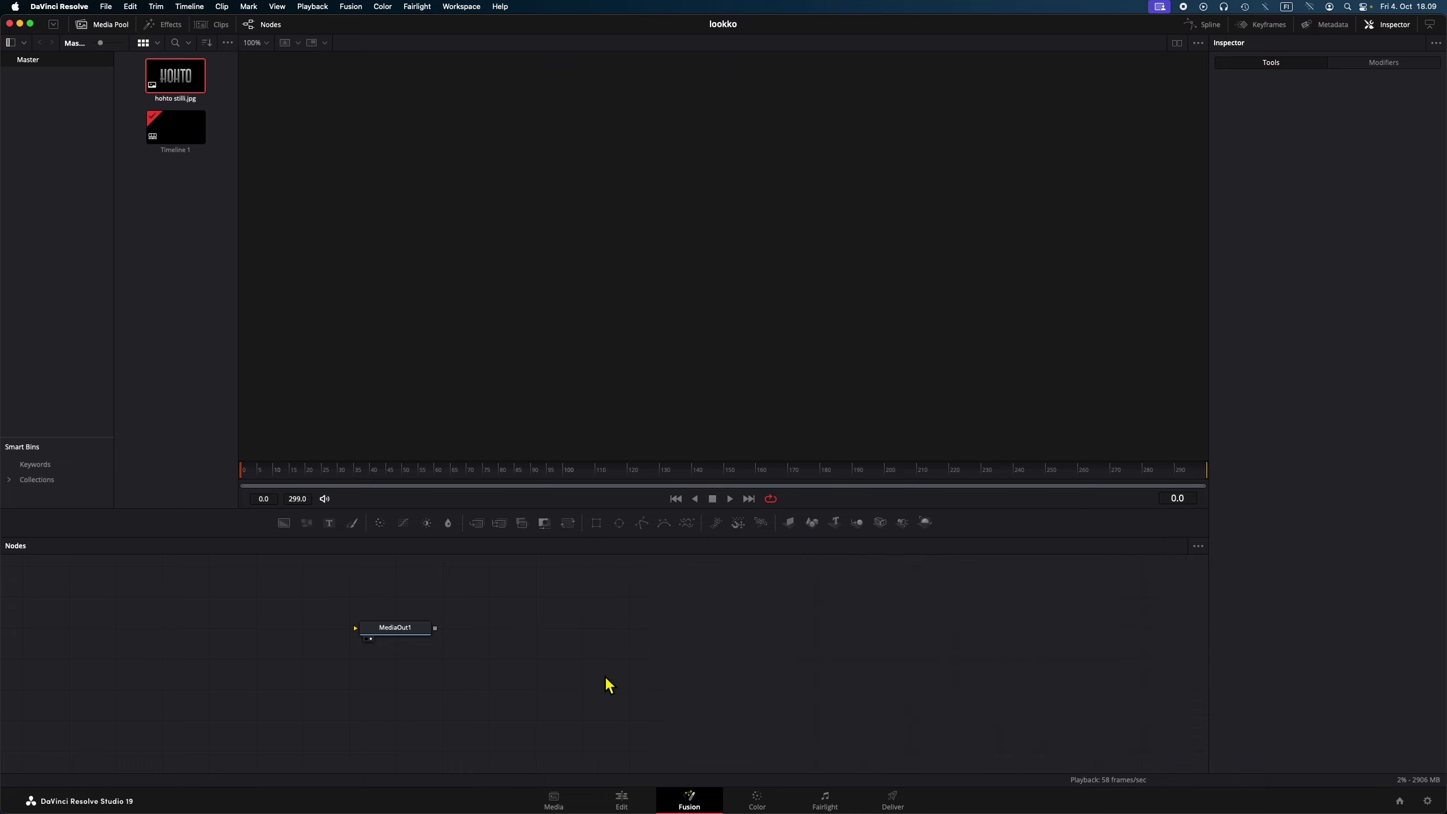
left_click_drag(394, 631, 834, 657)
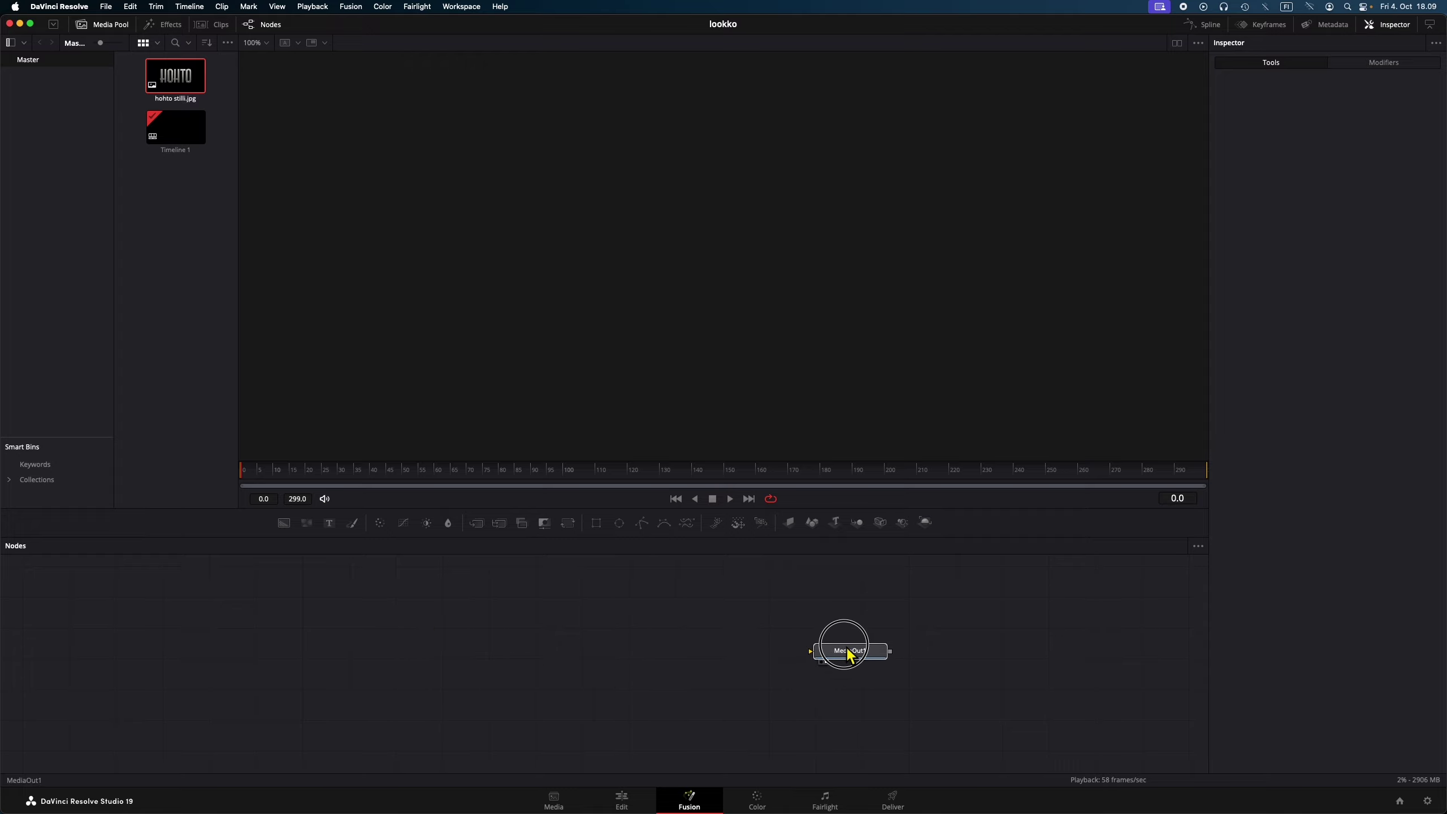
left_click_drag(834, 657, 845, 657)
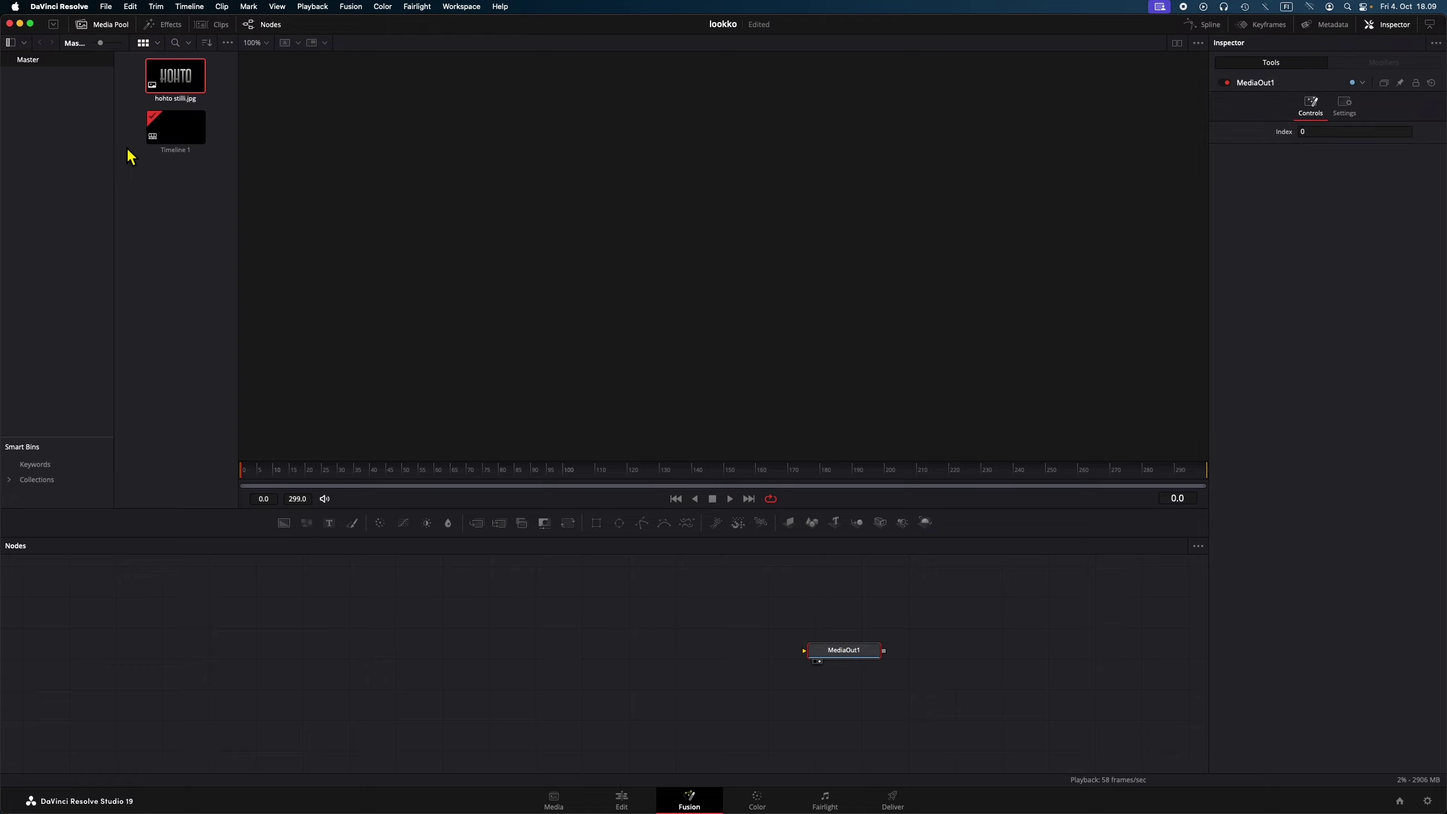
left_click_drag(173, 77, 419, 672)
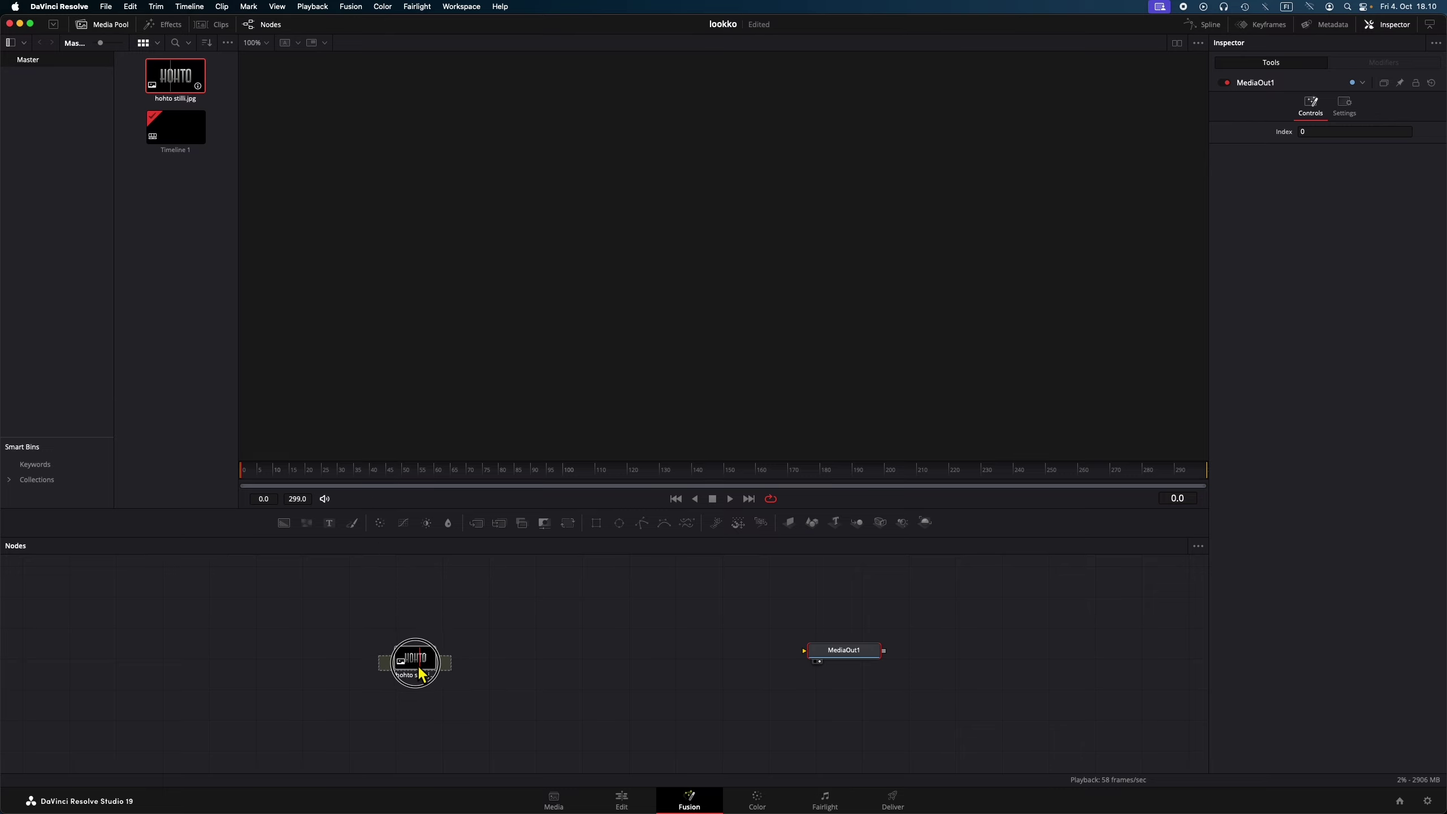
left_click_drag(419, 671, 654, 312)
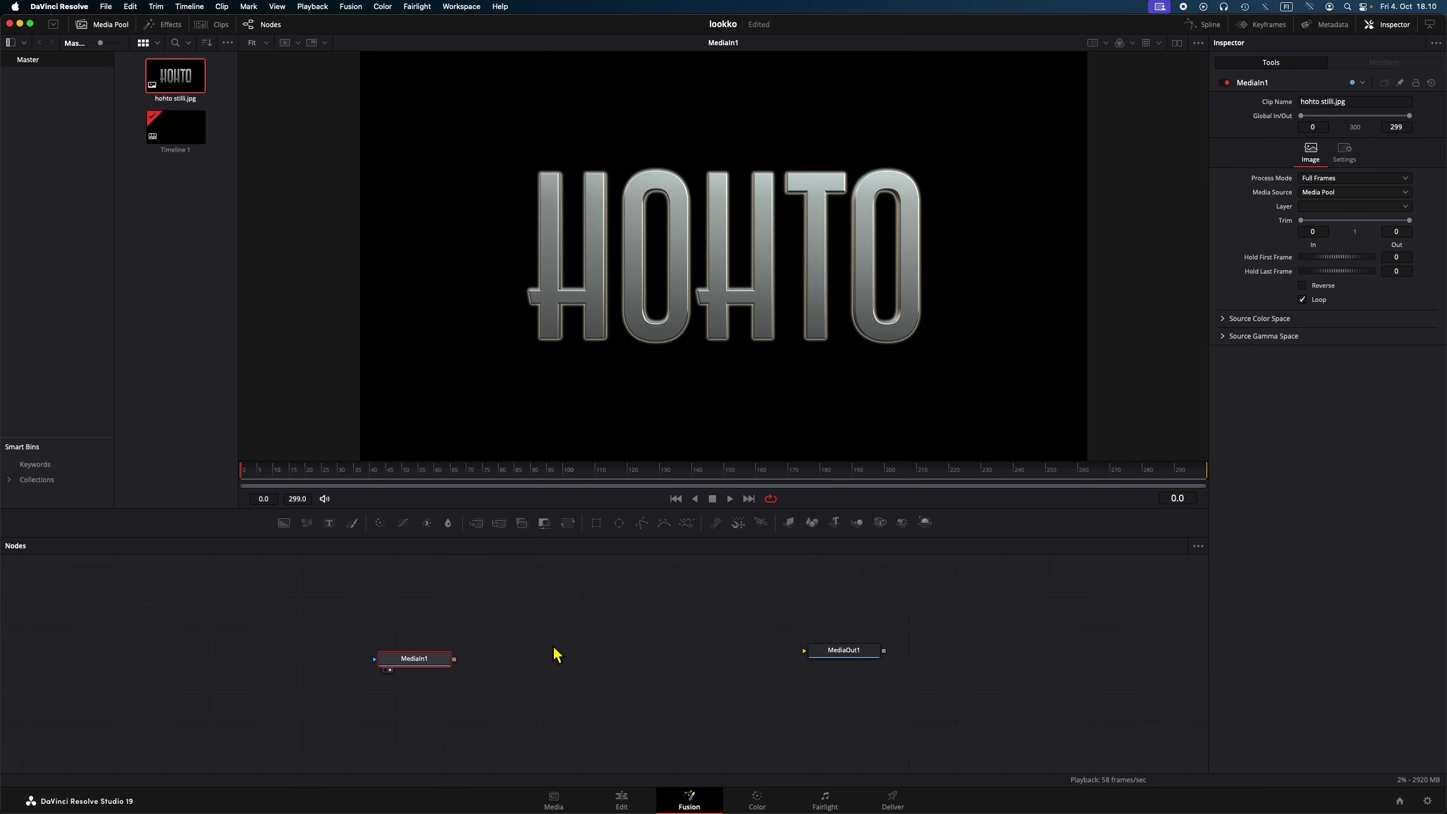
Step: Insert a Glow1 node after MediaIn1 and connect its output to MediaOut1
key("shift+space")
type("glow")
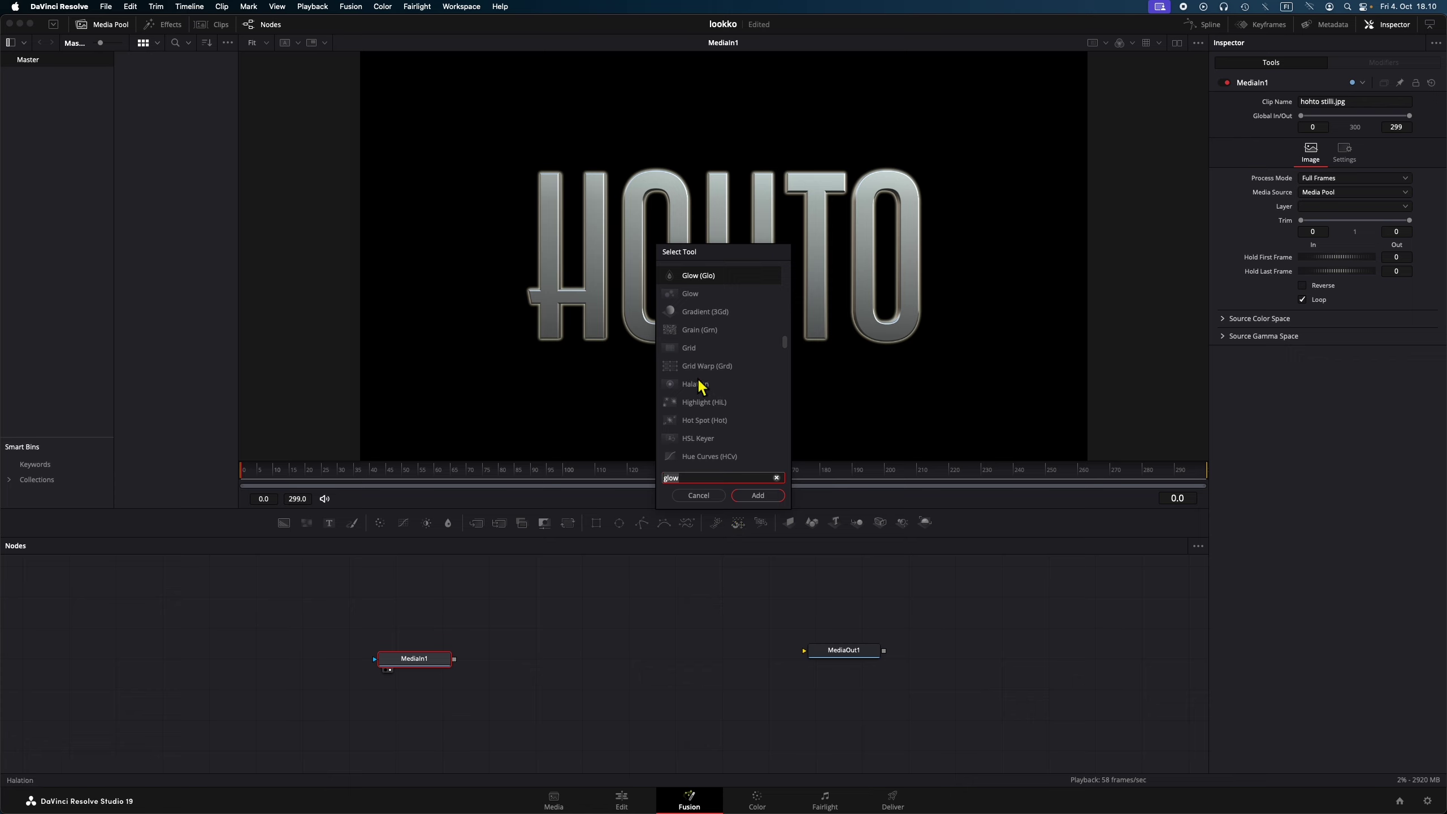
left_click(711, 279)
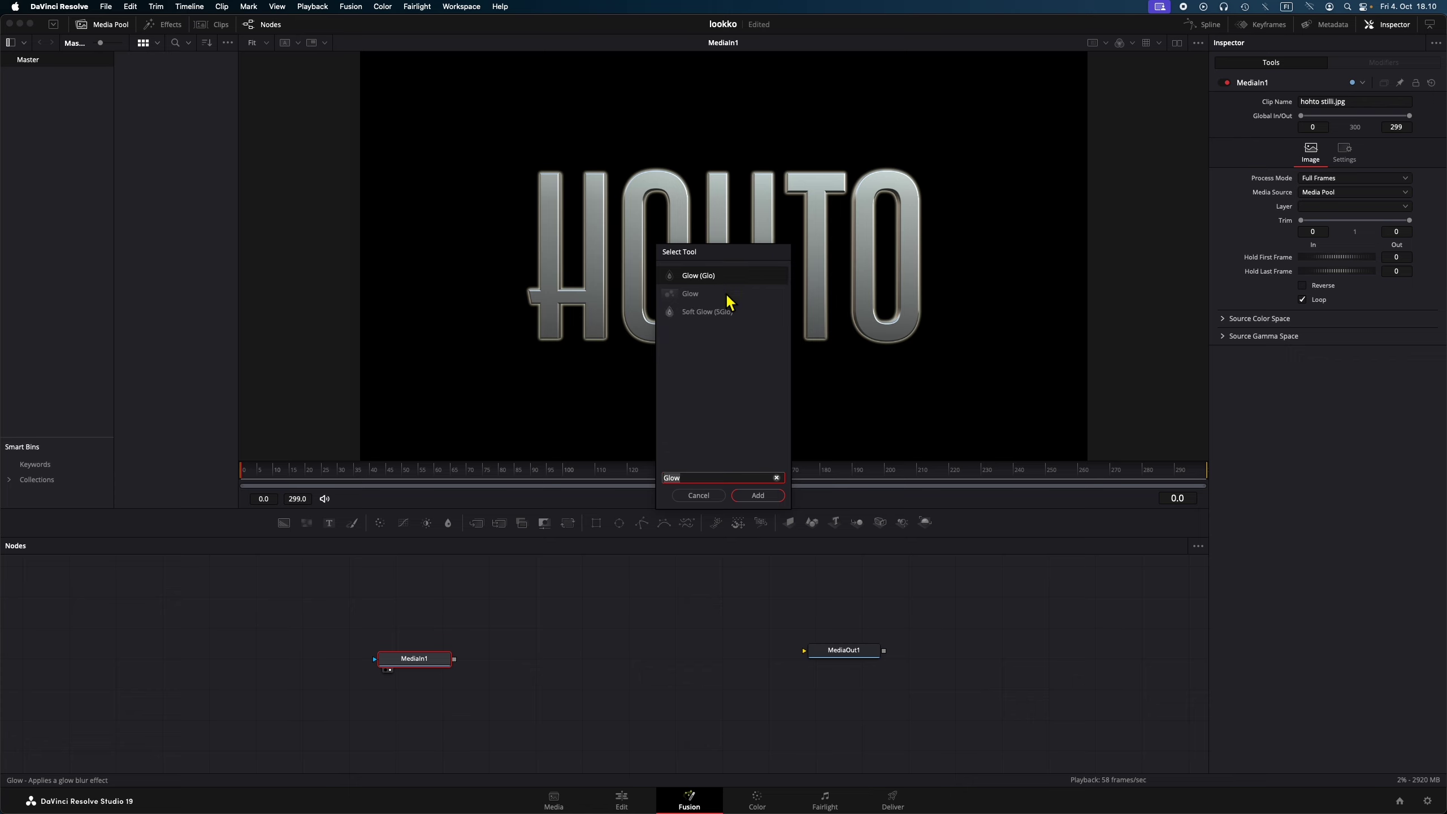
left_click(761, 495)
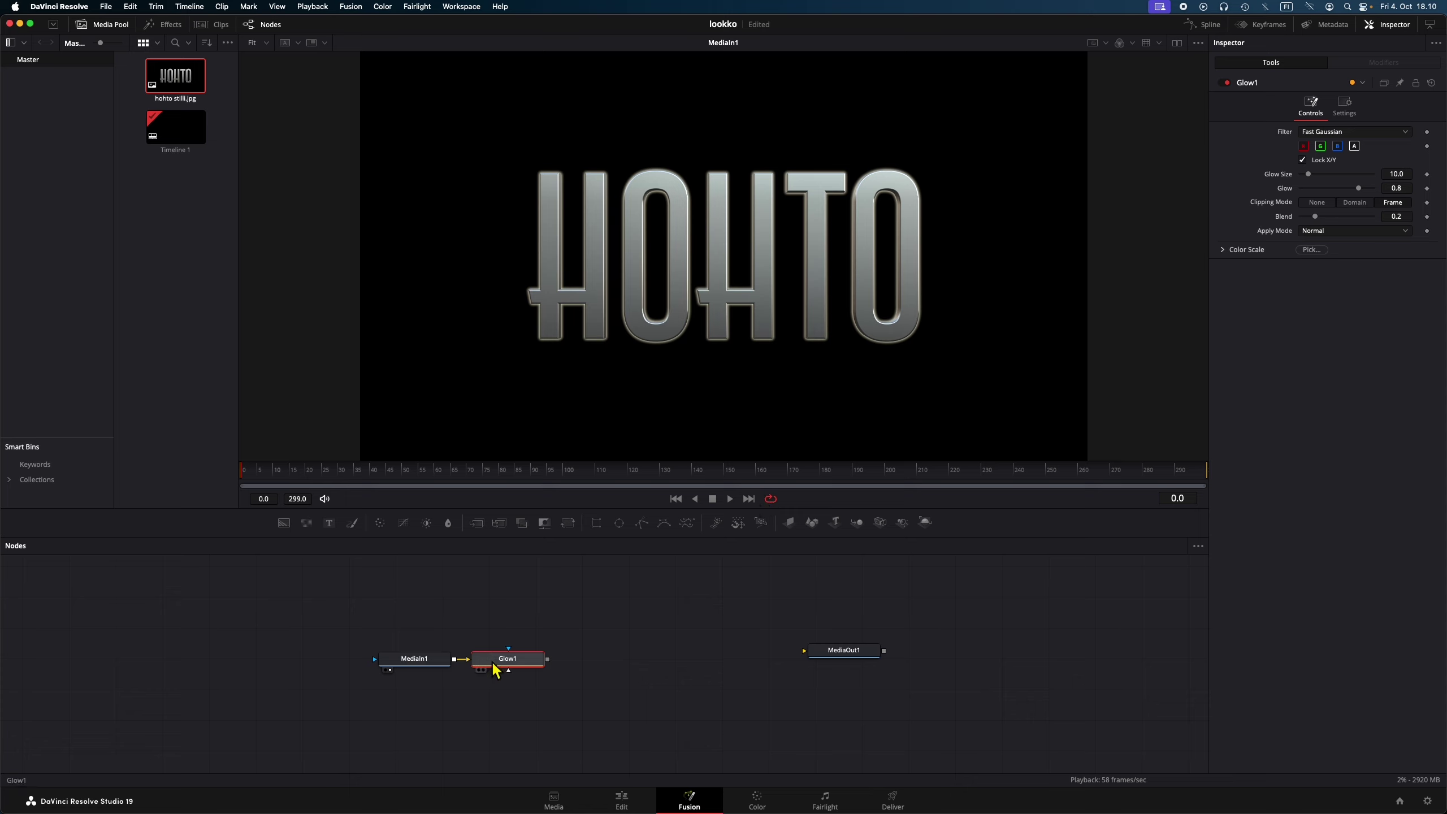
left_click_drag(495, 670, 592, 673)
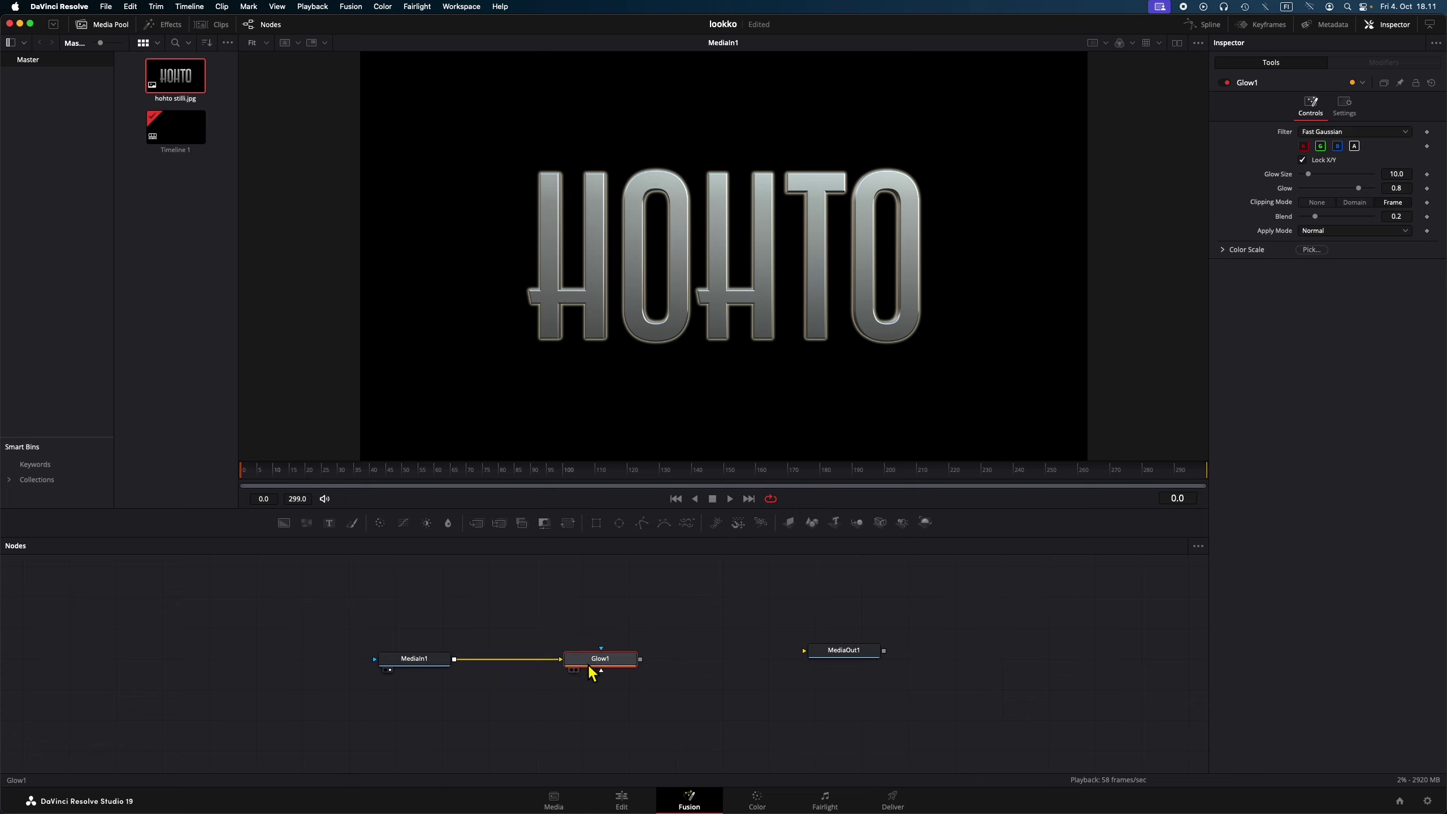
left_click_drag(641, 660, 817, 657)
left_click(597, 667)
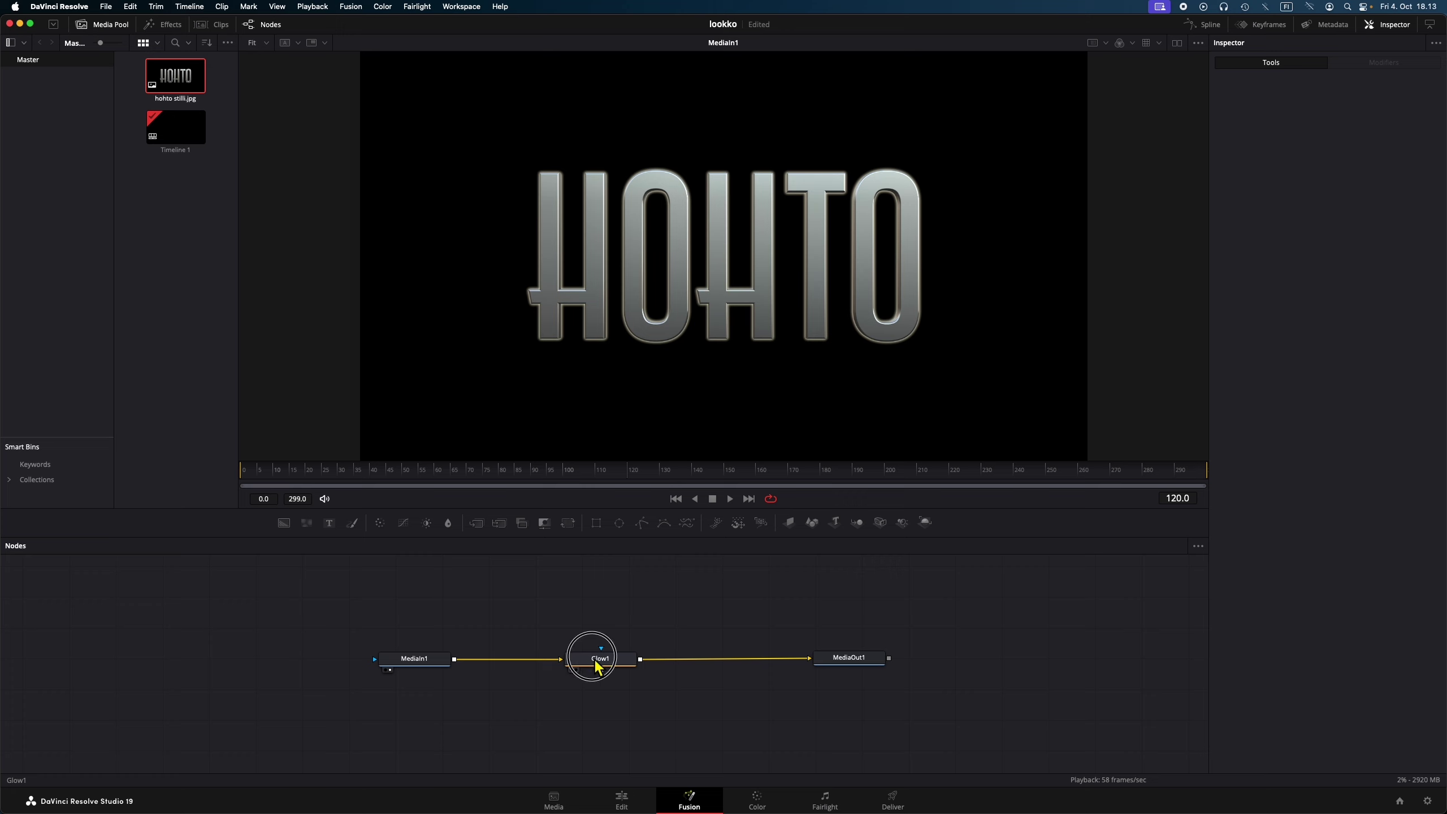
Step: Add a Rectangle1 mask node and connect it to Glow1 as its effect mask
left_click(599, 528)
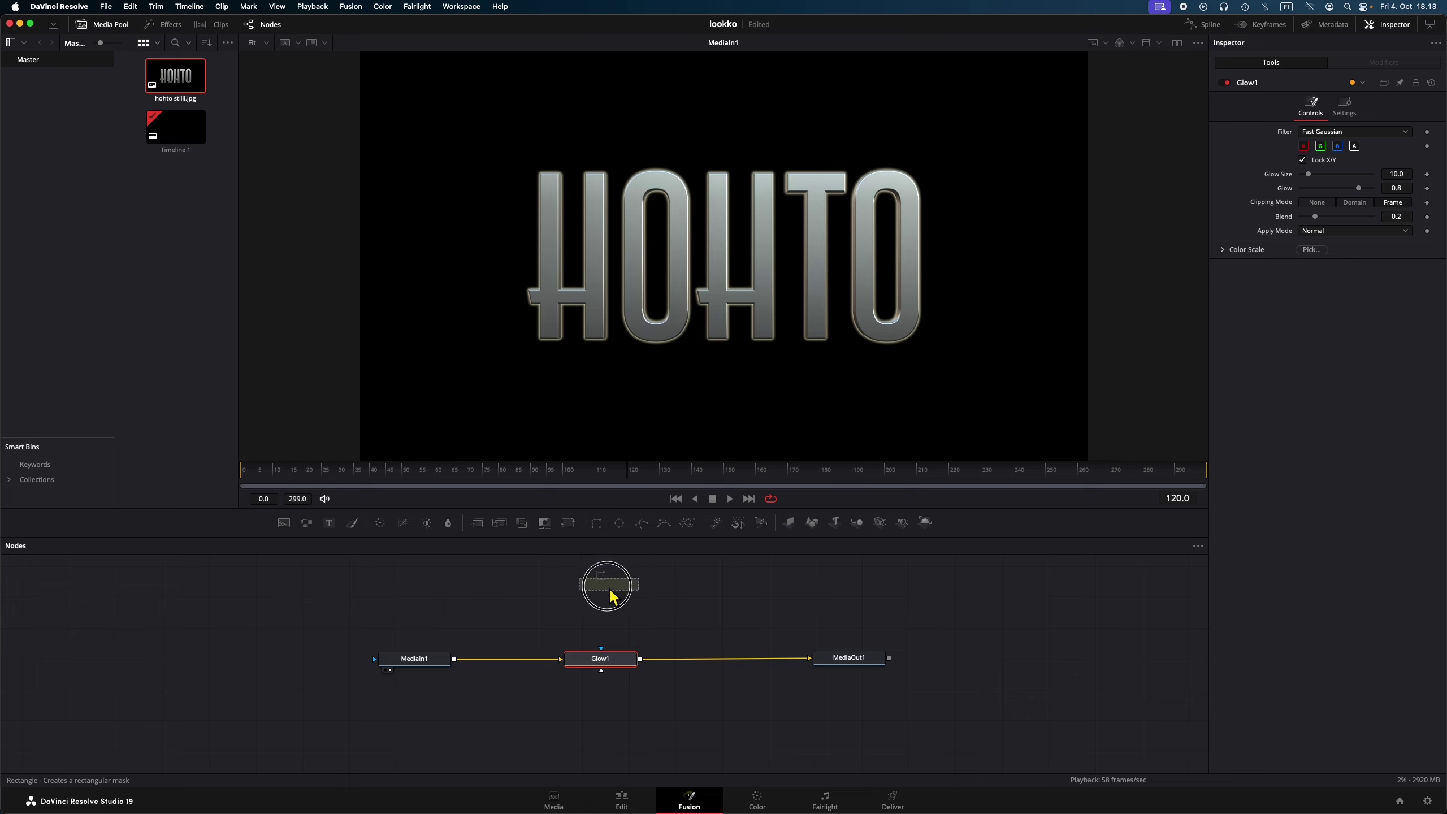
mouse_move(601, 533)
left_mouse_down()
mouse_move(614, 613)
mouse_move(671, 619)
mouse_move(604, 660)
left_mouse_up()
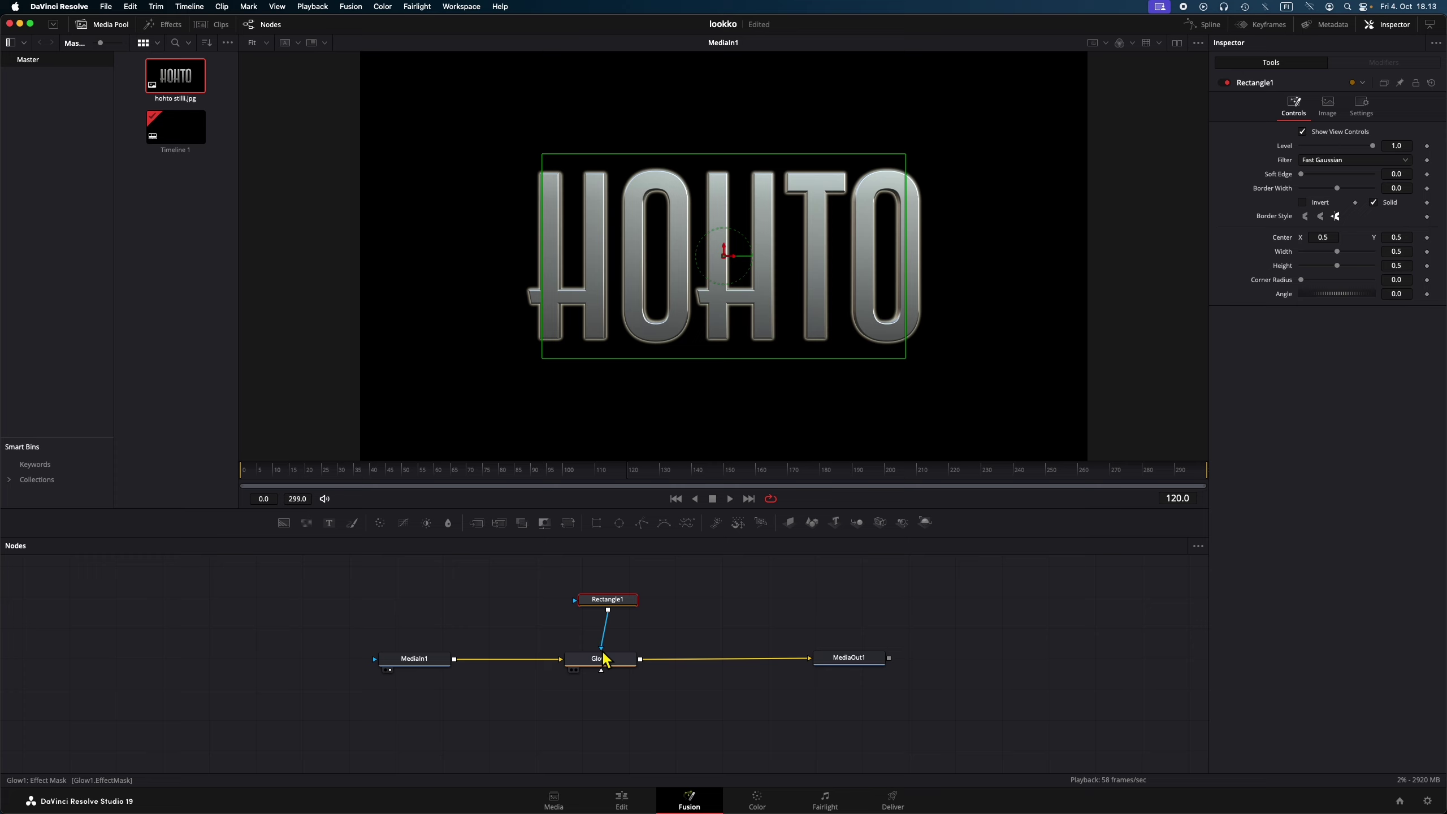
left_click_drag(614, 610, 606, 608)
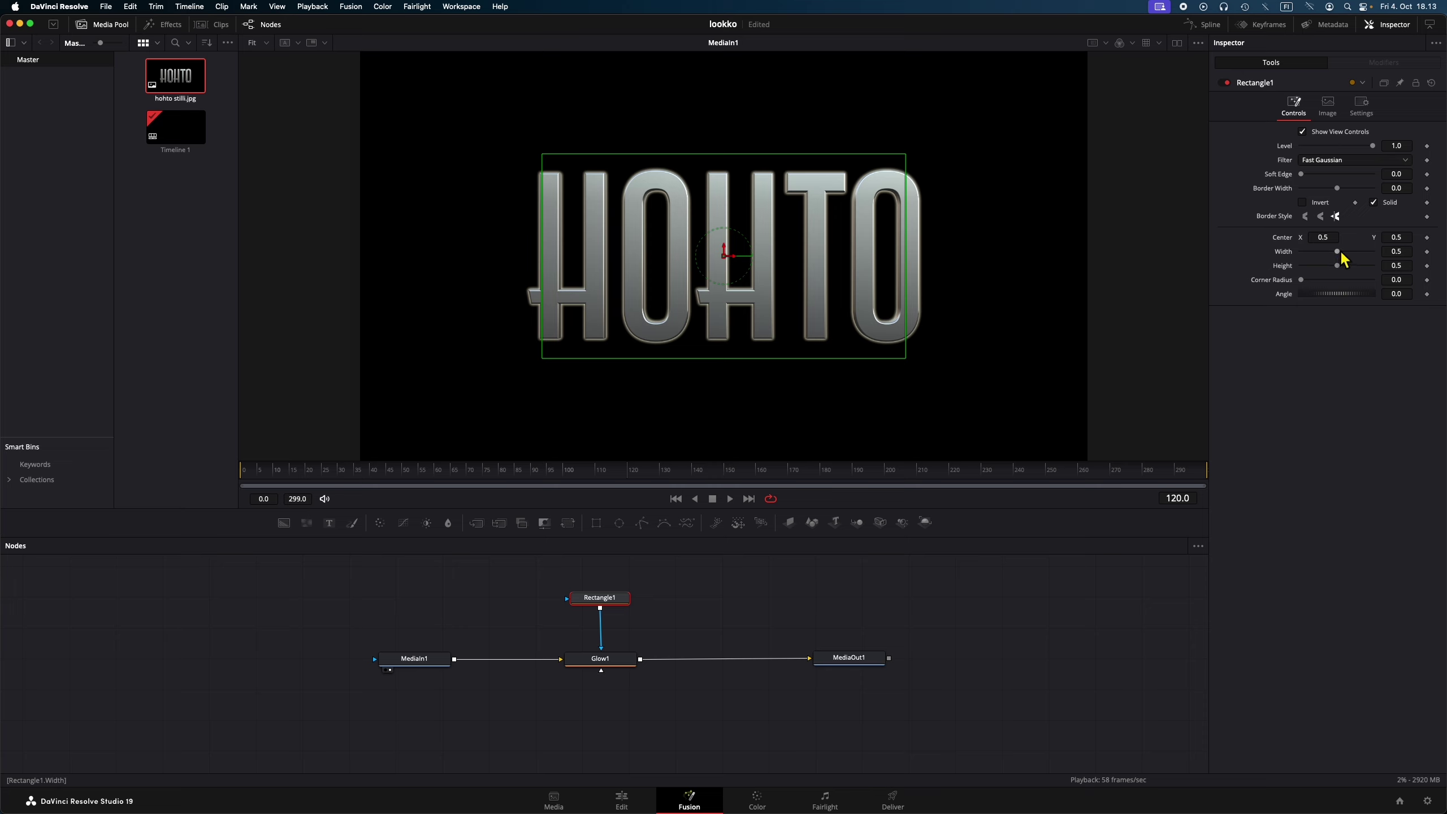
Step: Make the rectangle a thin strip angled -15.7 with soft edge about 0.08, left of HOHTO
left_click_drag(1341, 254, 1311, 270)
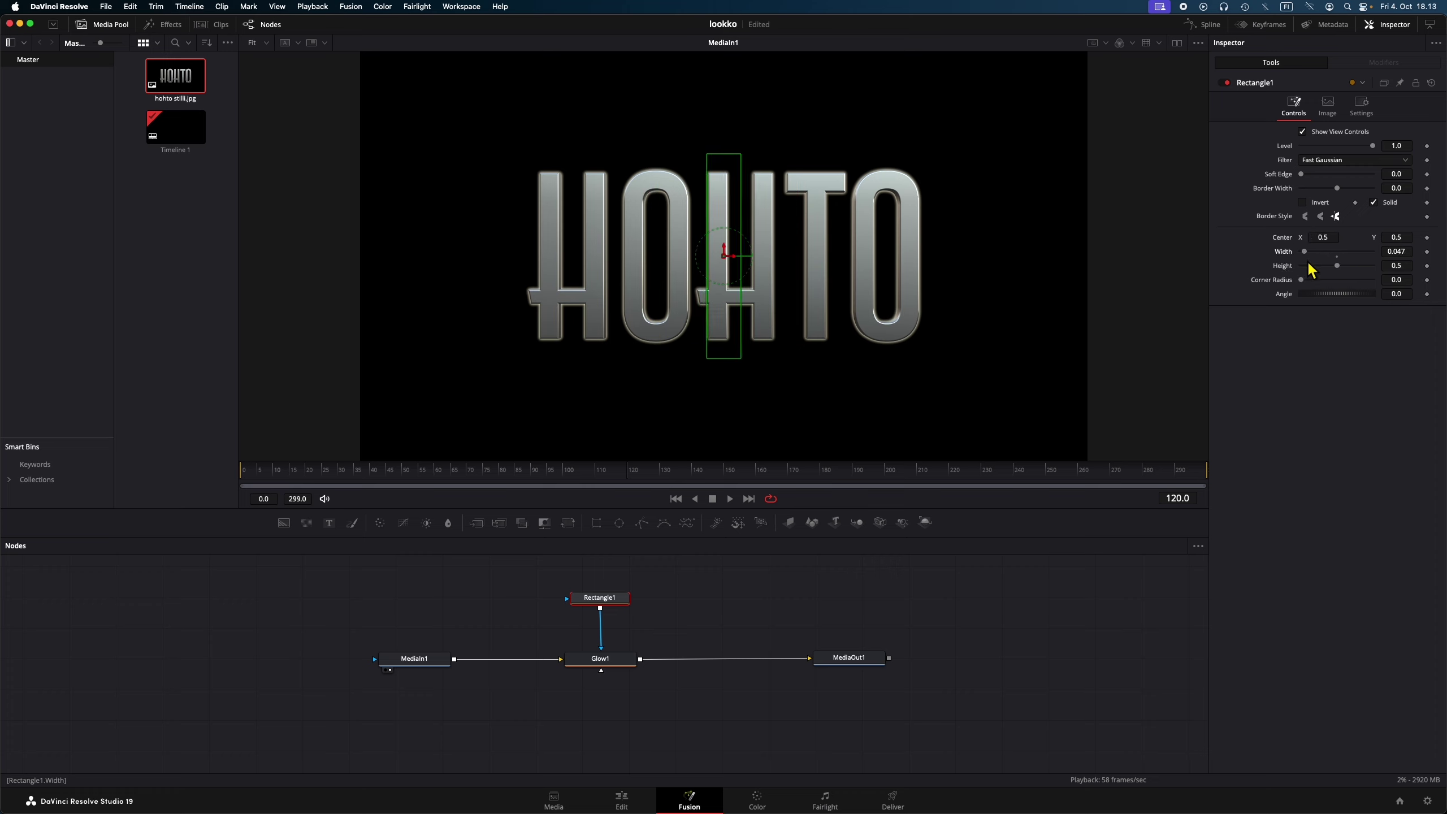
left_click_drag(1337, 266, 1343, 276)
left_click_drag(1346, 301, 1344, 302)
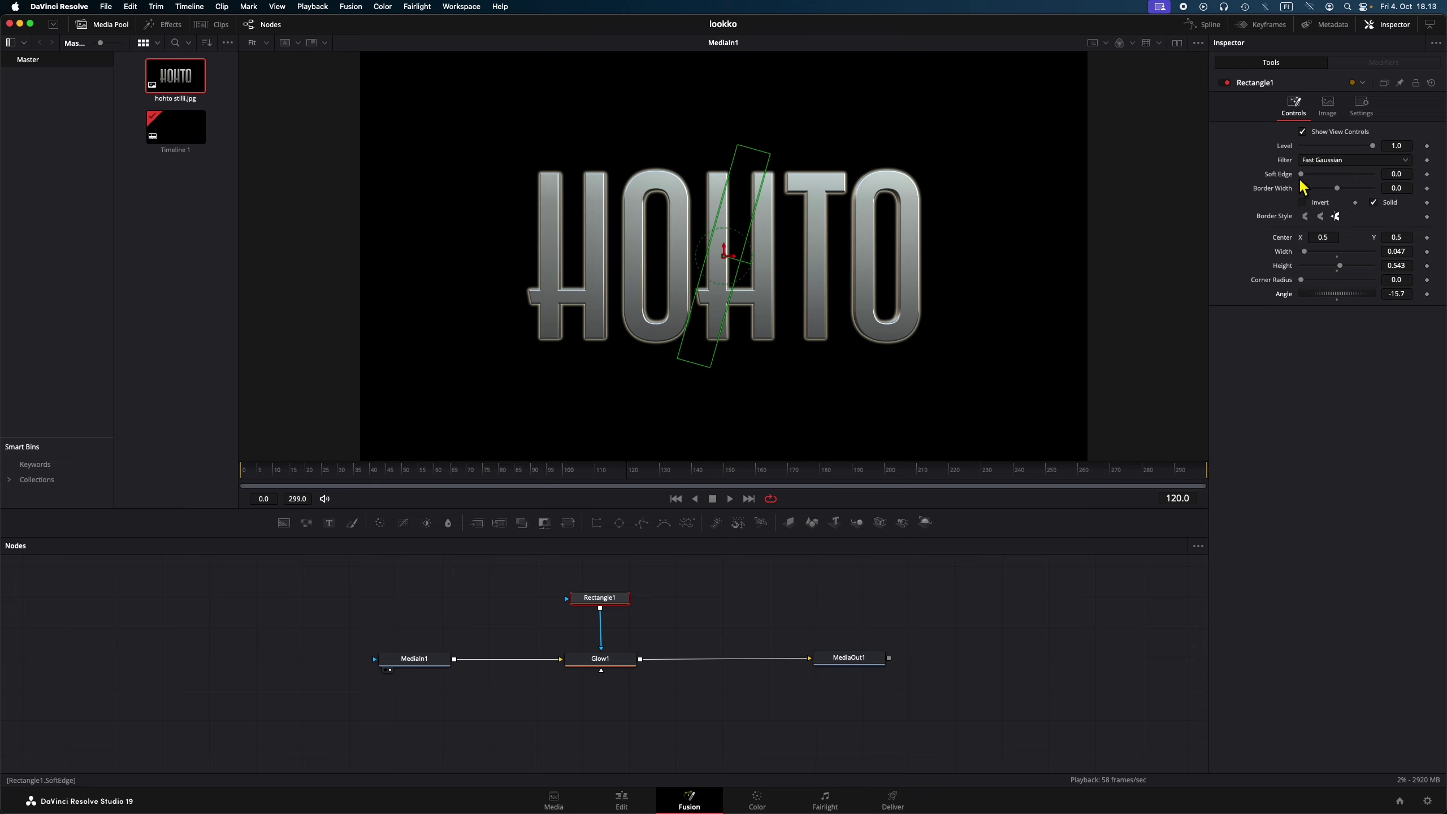
left_click_drag(1305, 178, 1336, 182)
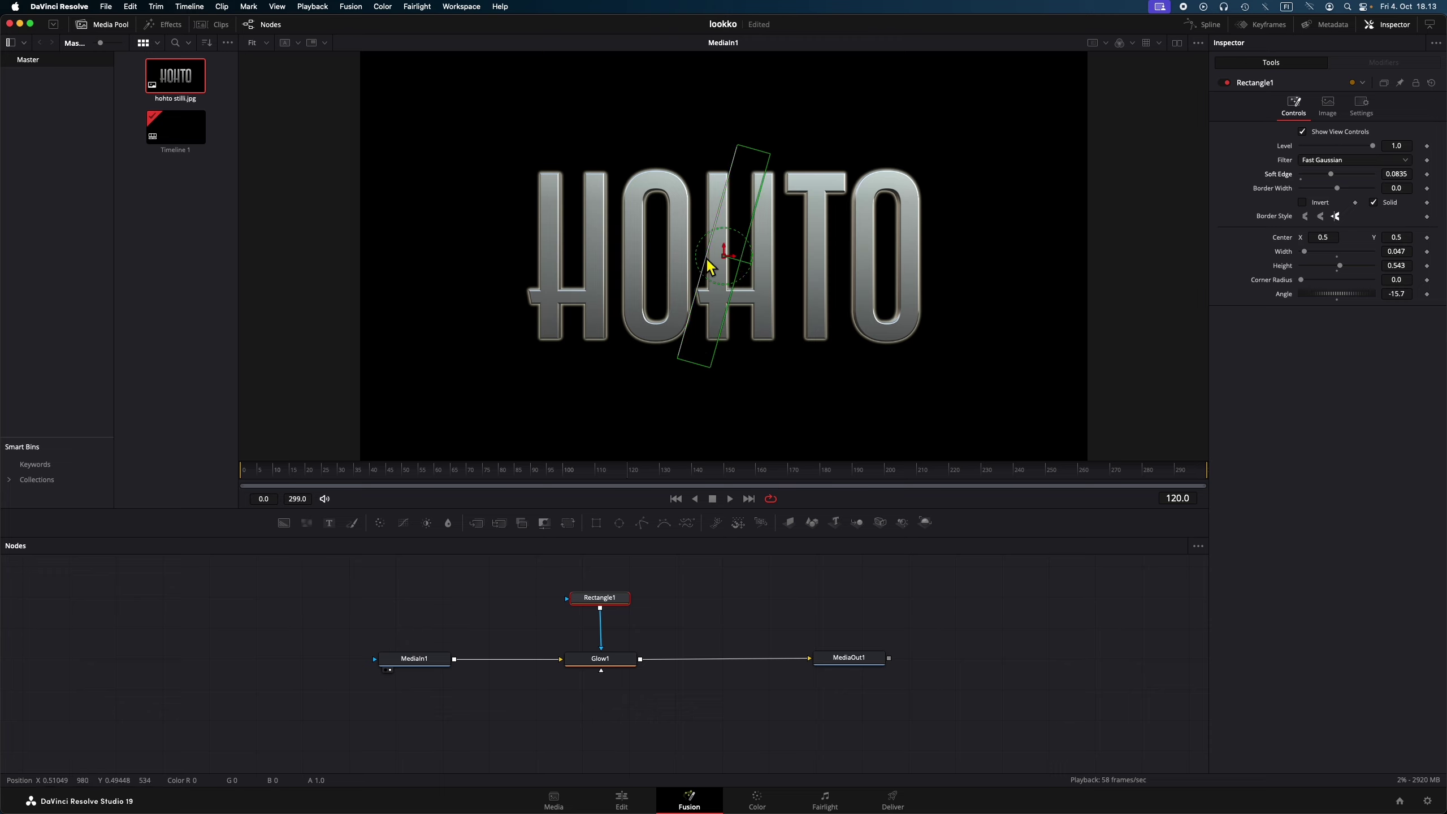
left_click_drag(731, 263, 499, 256)
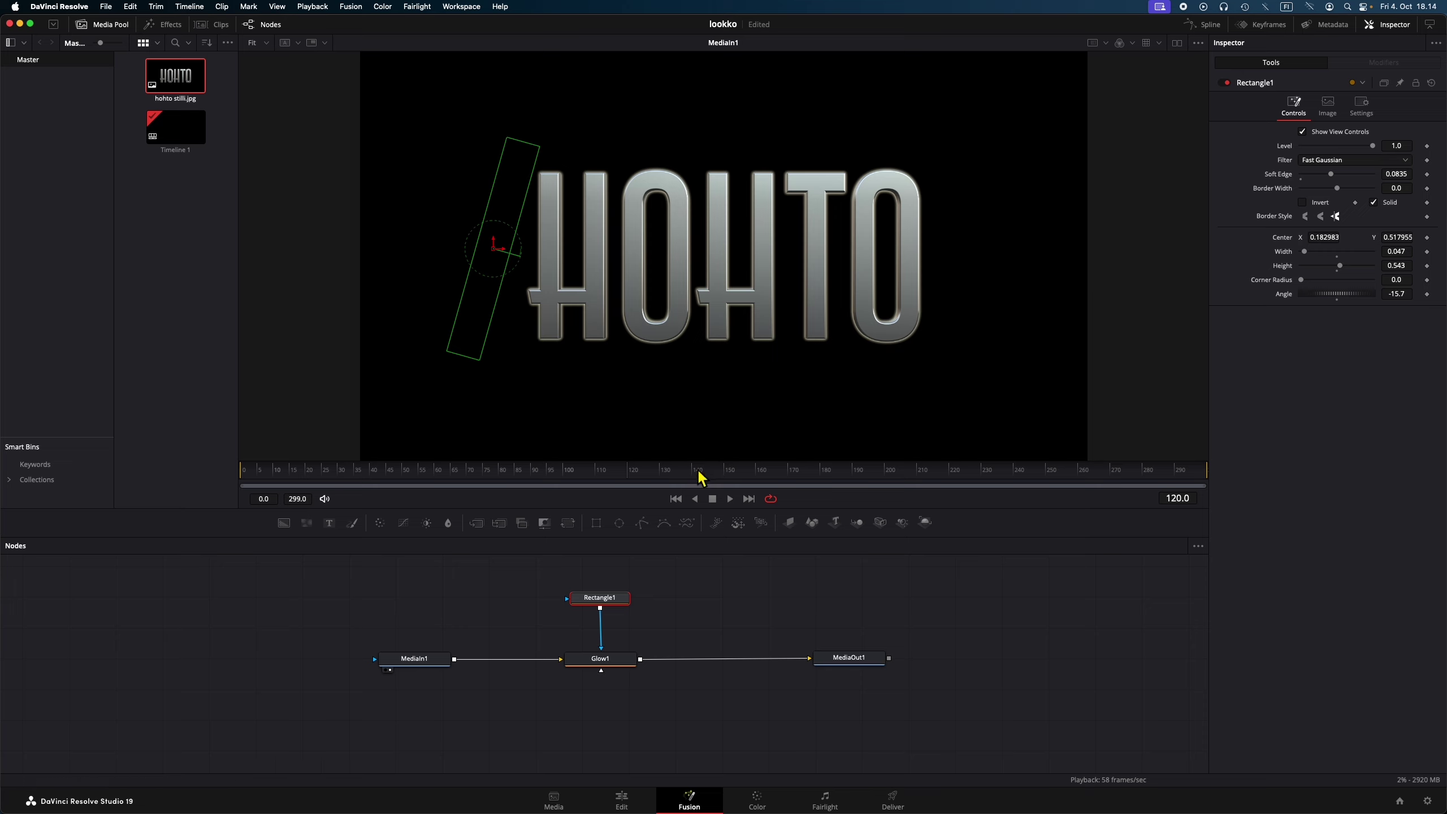
Step: Keyframe Rectangle1's Center at the start frame, then move it right of HOHTO at frame 160
left_click(668, 473)
left_click_drag(669, 475, 633, 486)
left_click(1427, 237)
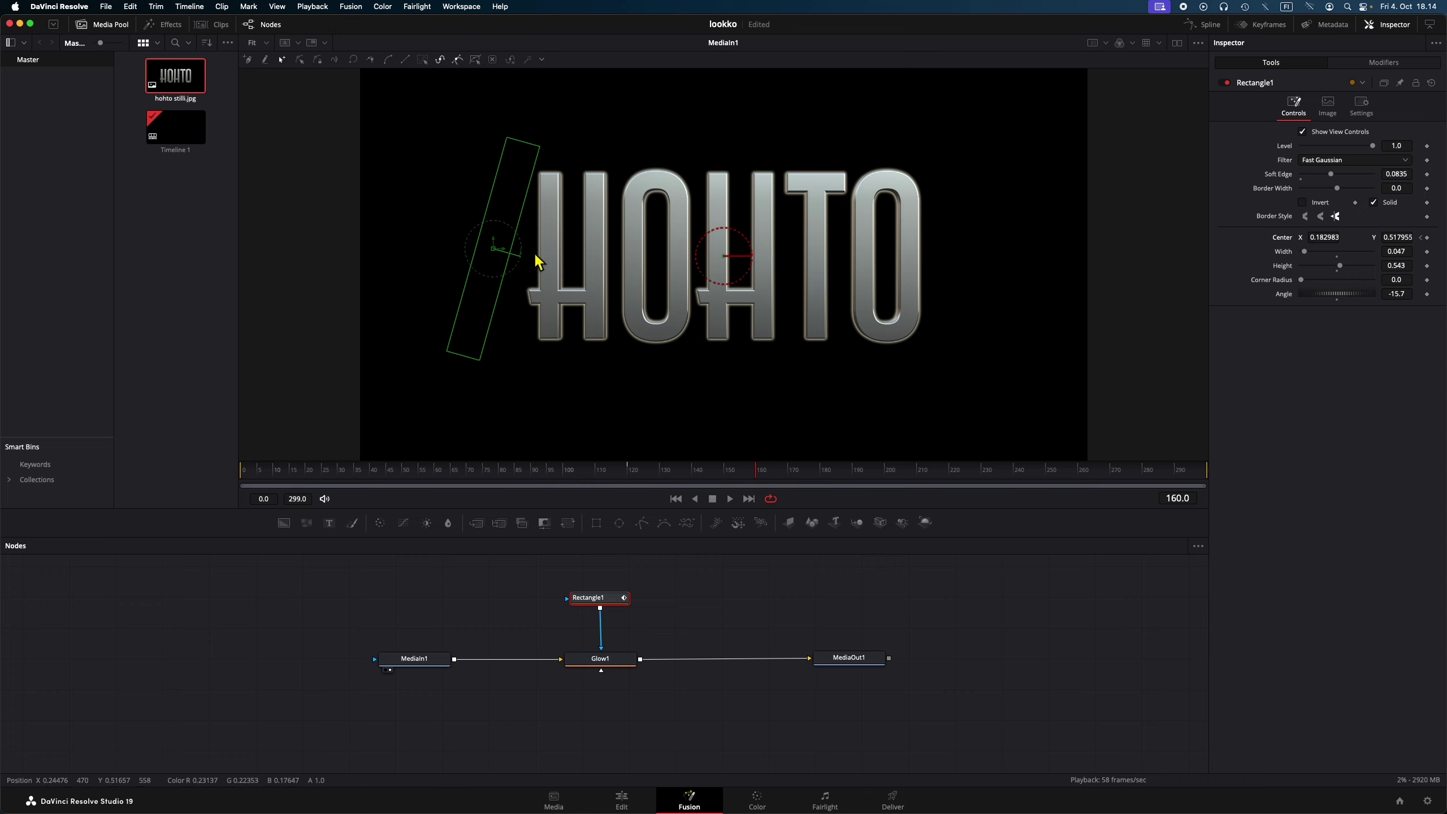
left_click_drag(499, 254, 978, 256)
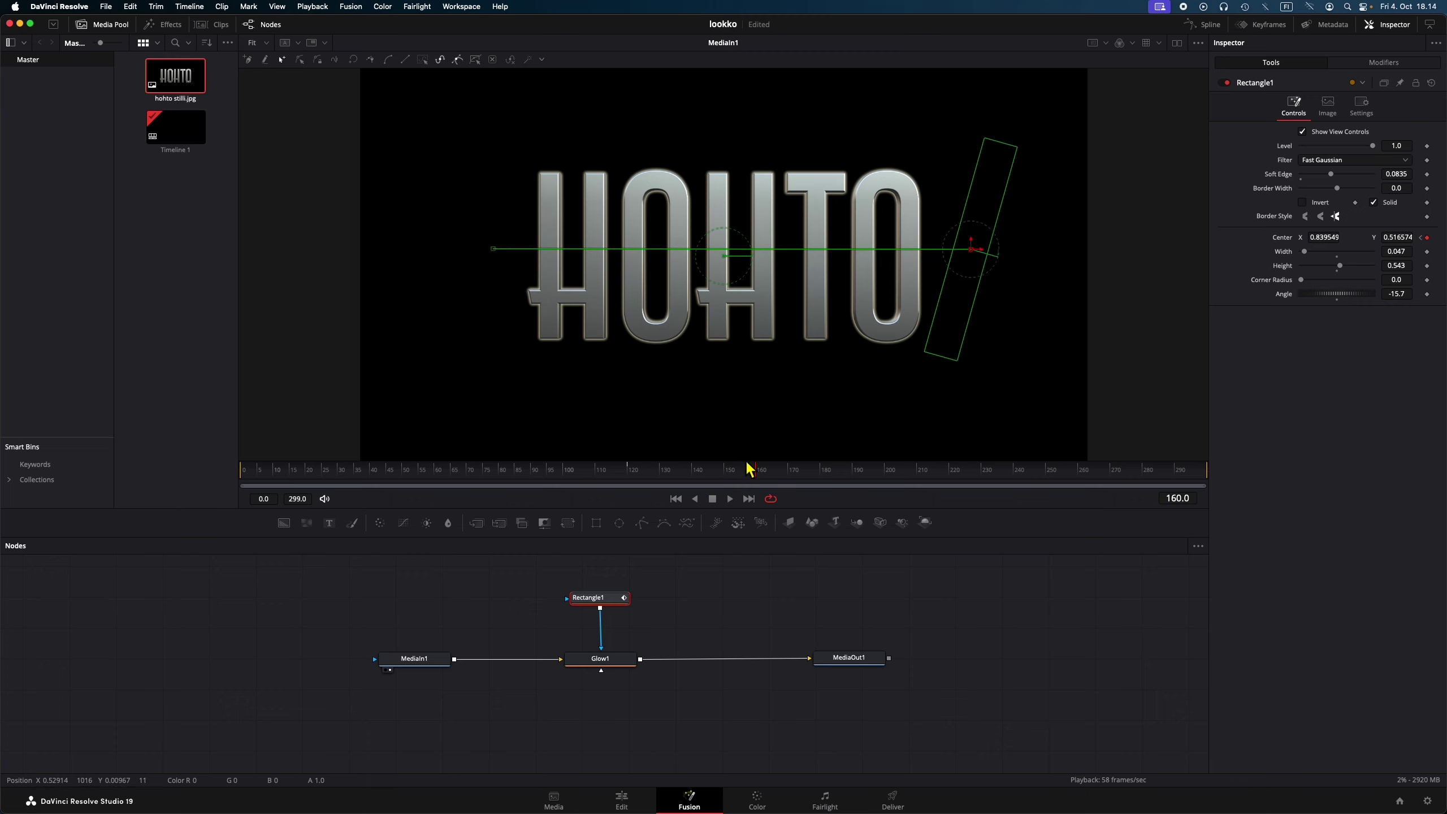
left_click_drag(738, 475, 706, 479)
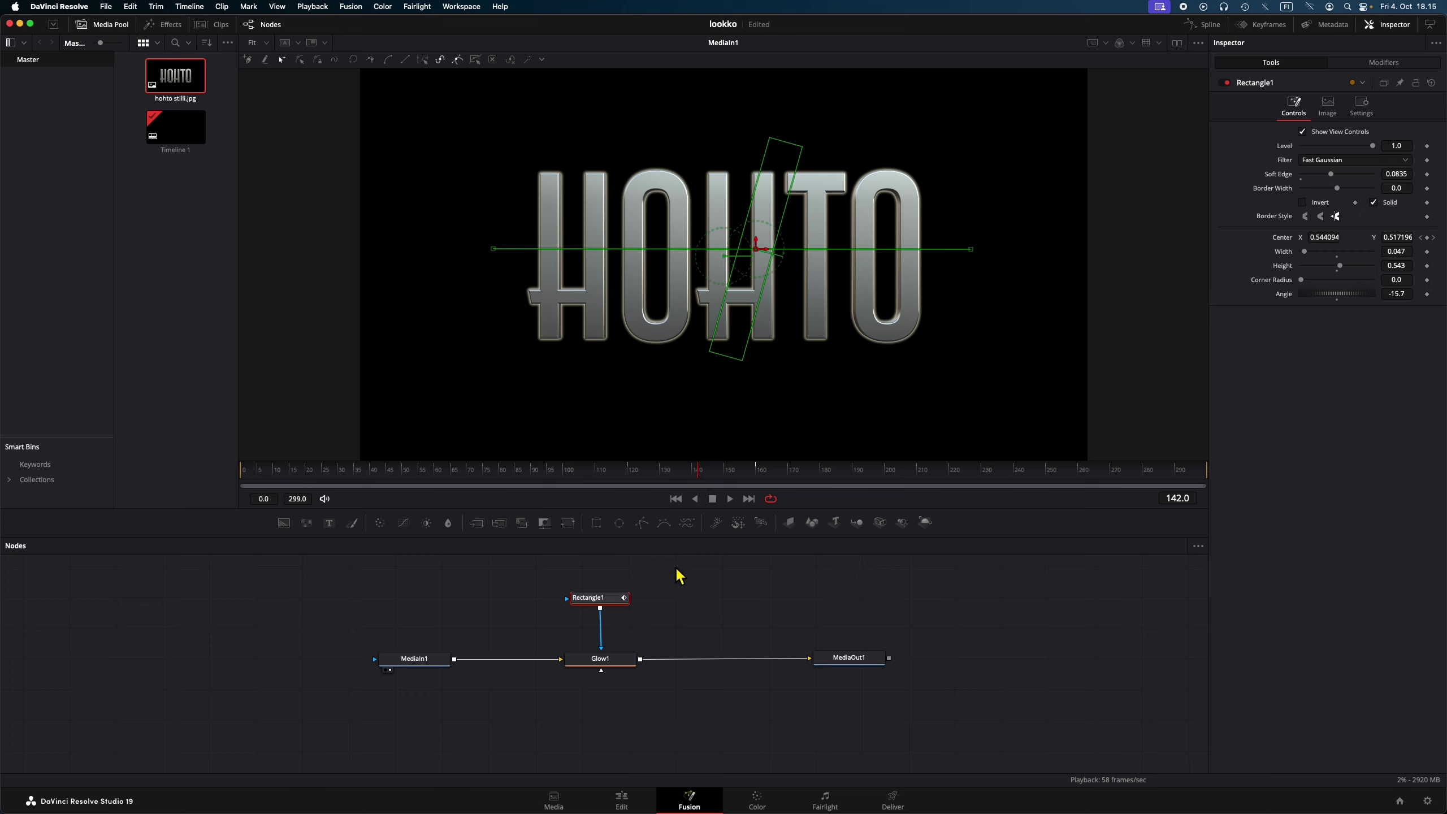
left_click(598, 661)
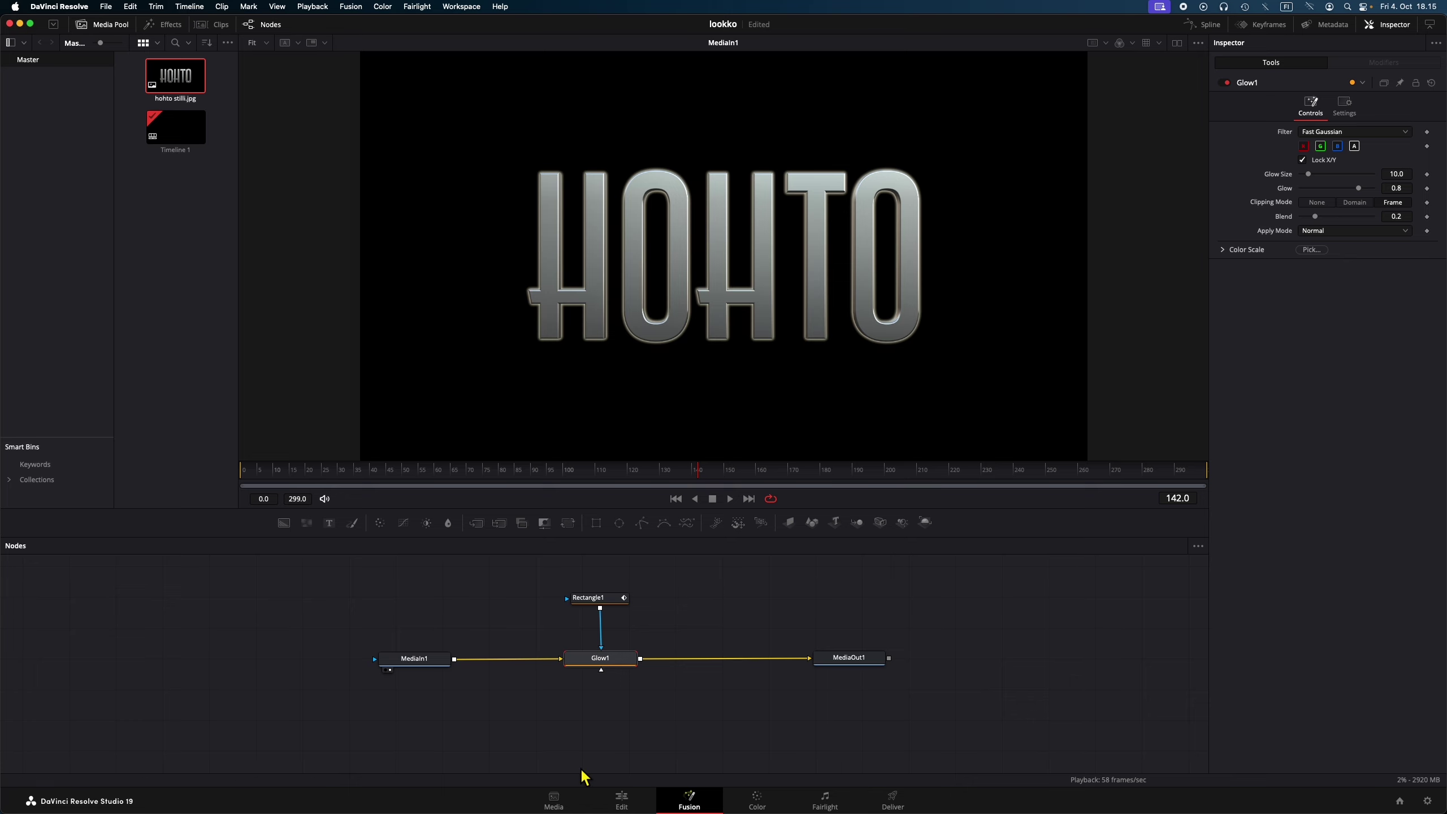
Step: Set Glow1's Blend to 0.583 and Glow Size to 29.1
left_click(622, 801)
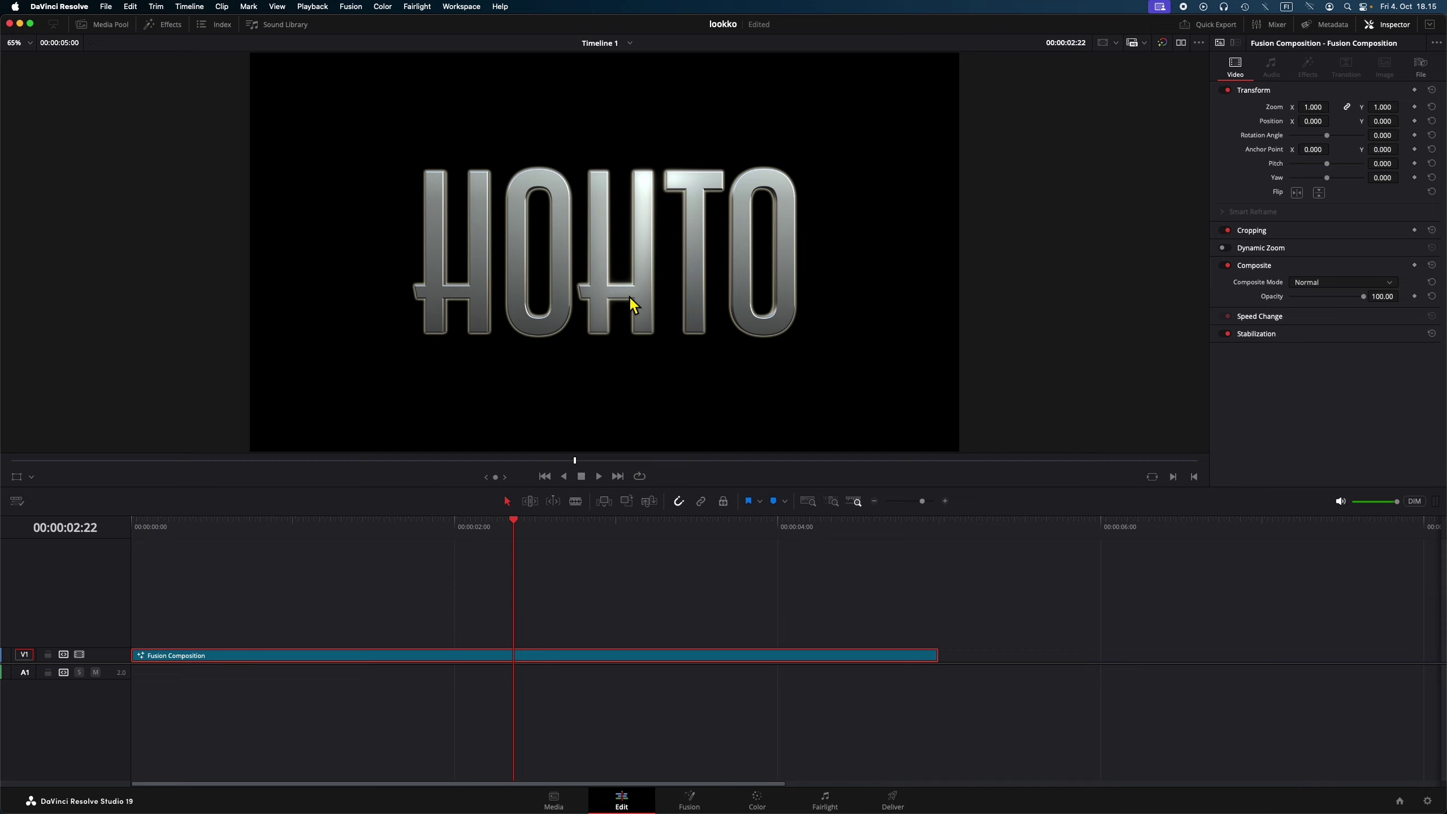
left_click(701, 805)
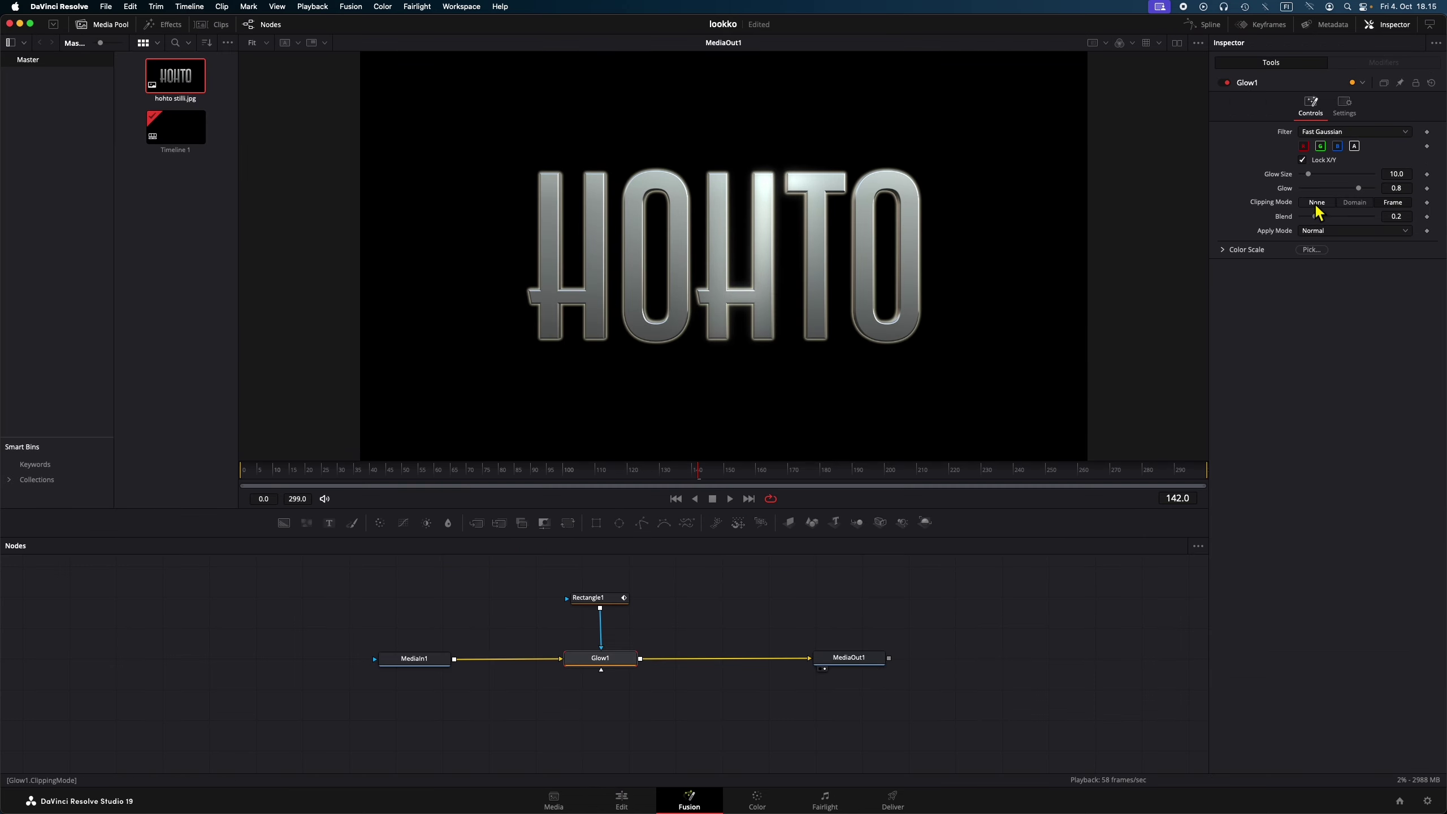
mouse_move(1315, 216)
left_mouse_down()
mouse_move(1386, 216)
mouse_move(1347, 222)
left_mouse_up()
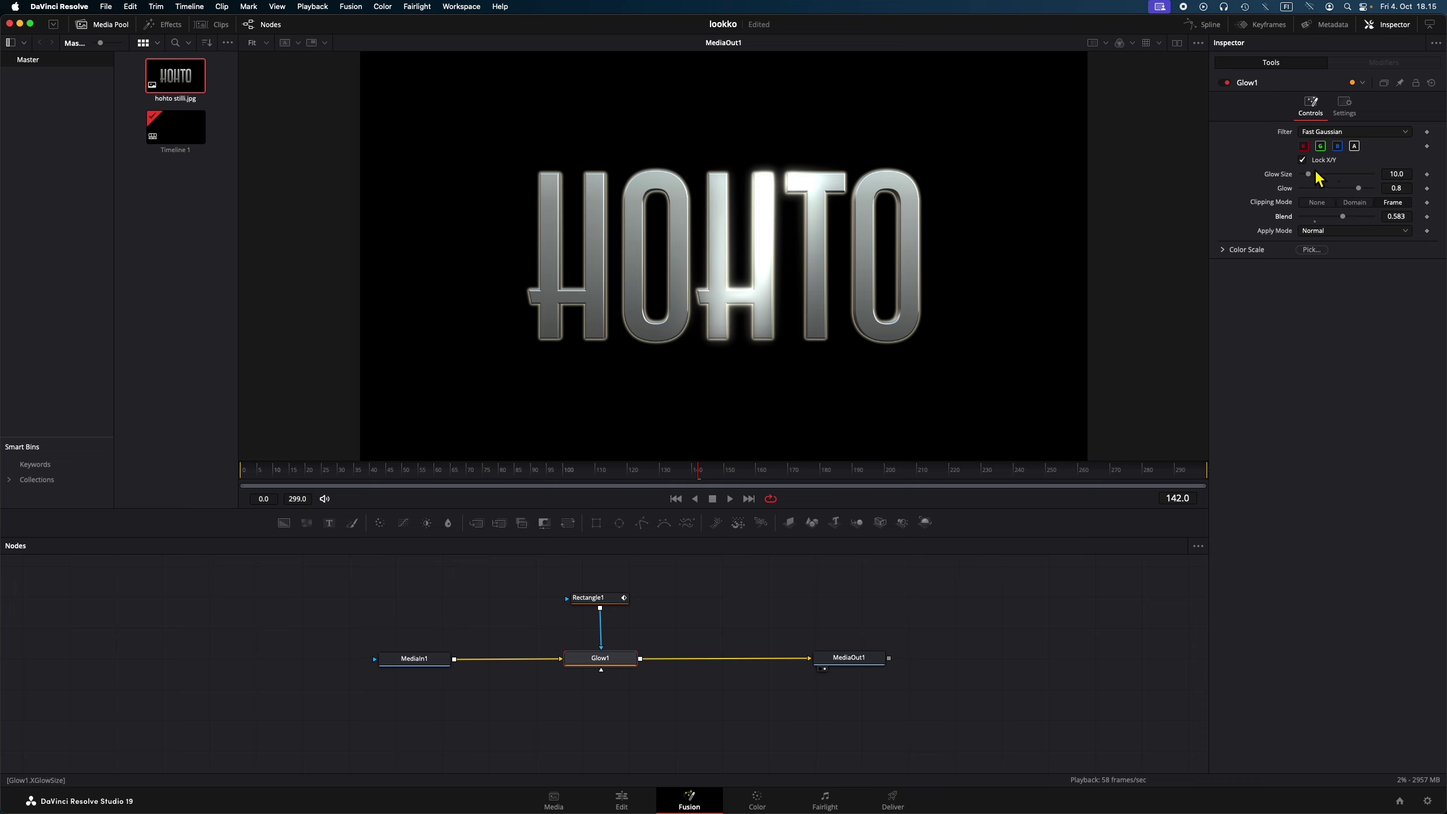
left_click_drag(1308, 174, 1325, 189)
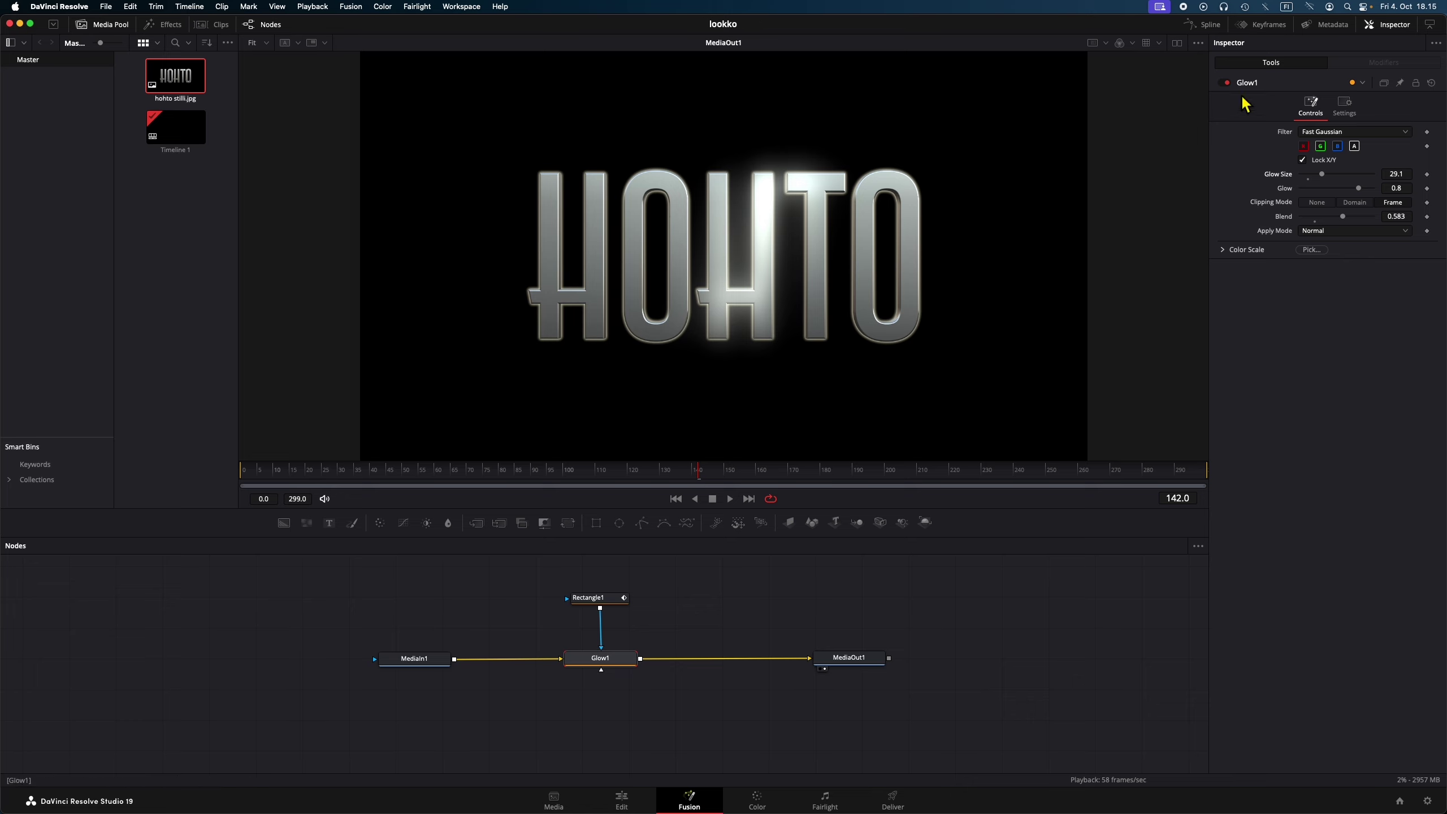
Step: Smooth both Rectangle1 displacement keyframes, giving them Ease In 60.3 and Ease Out 60.1
left_click(1203, 27)
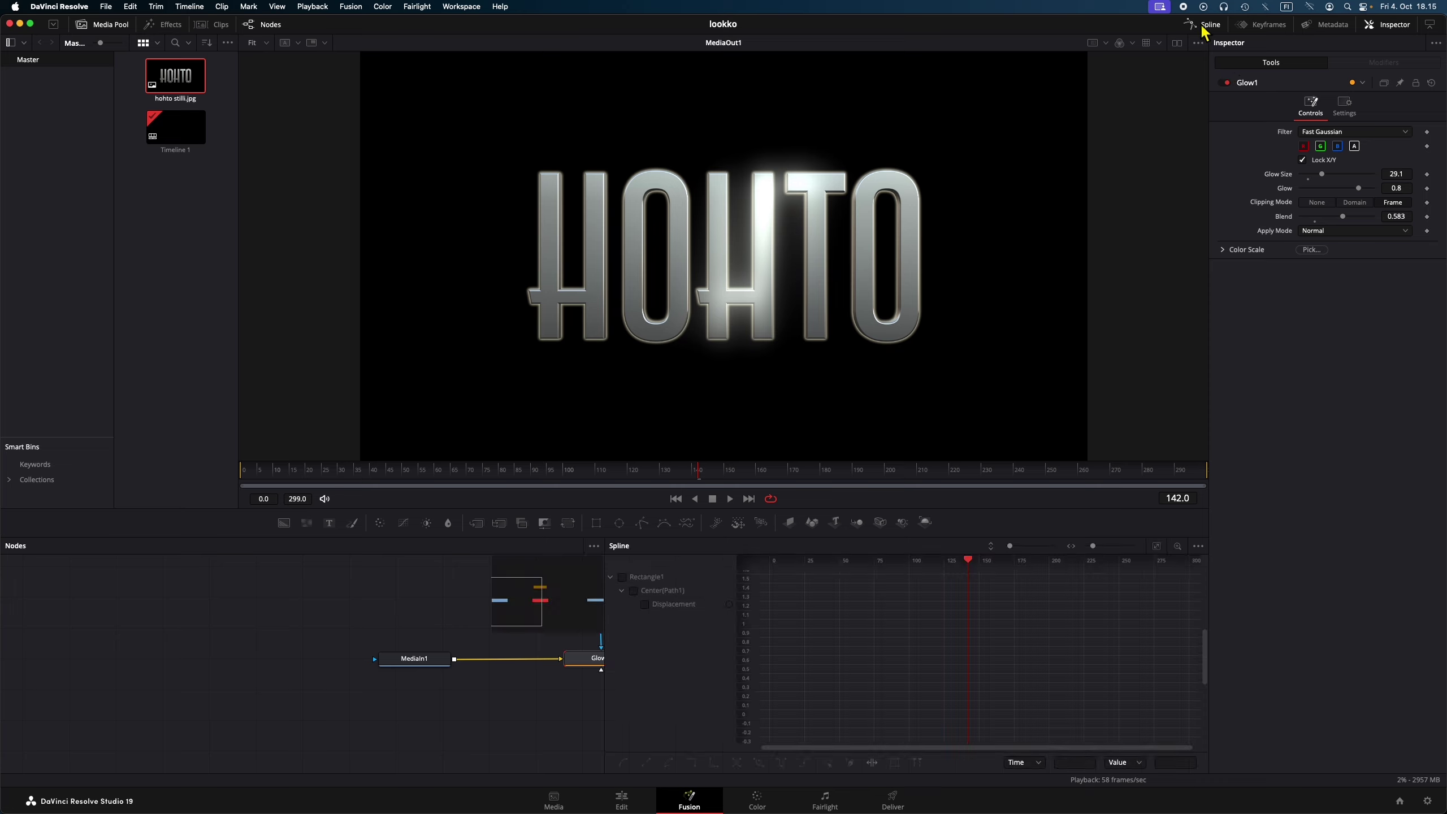
left_click(623, 578)
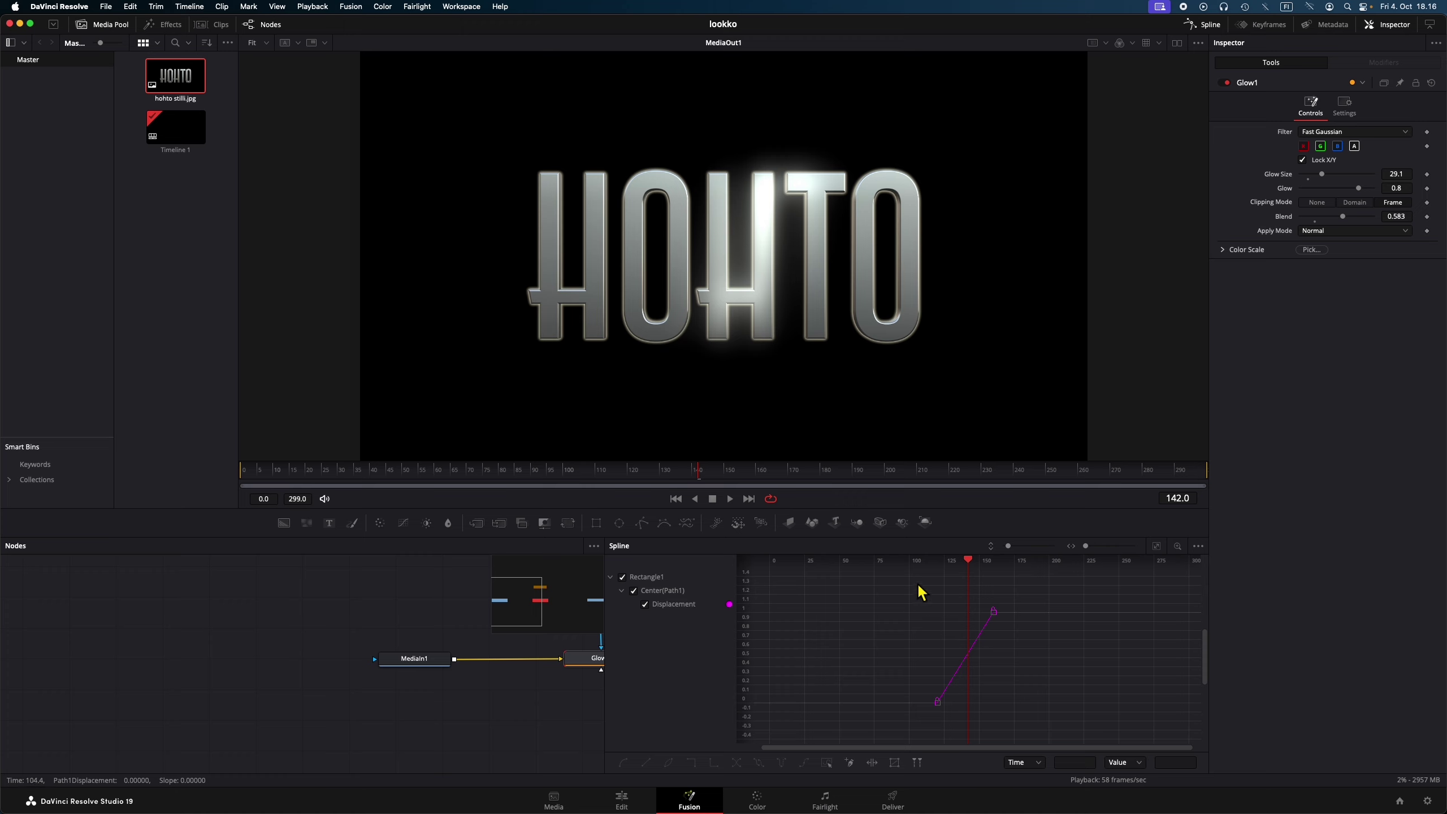
left_click_drag(888, 583, 1056, 739)
key("s")
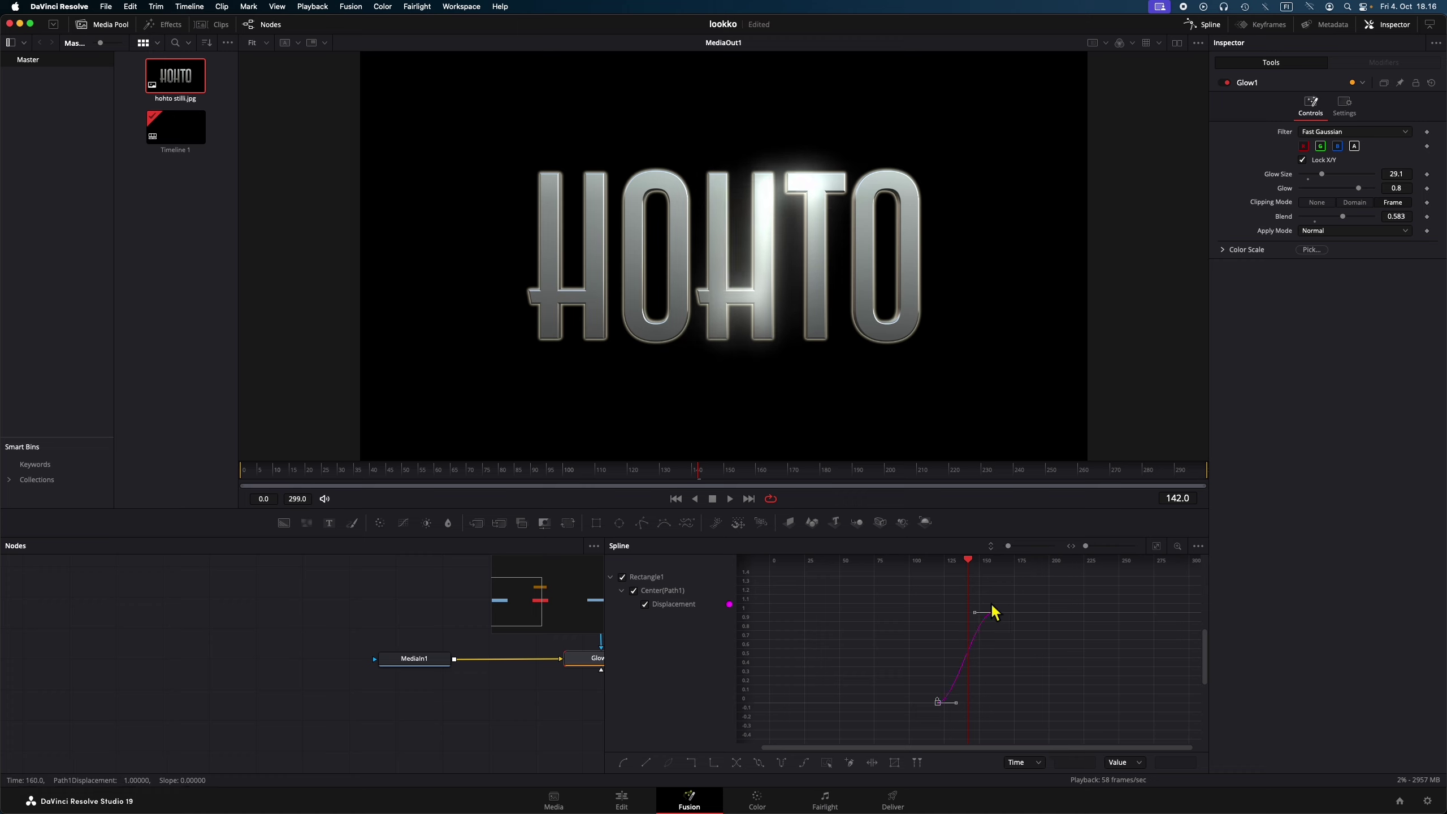
key("t")
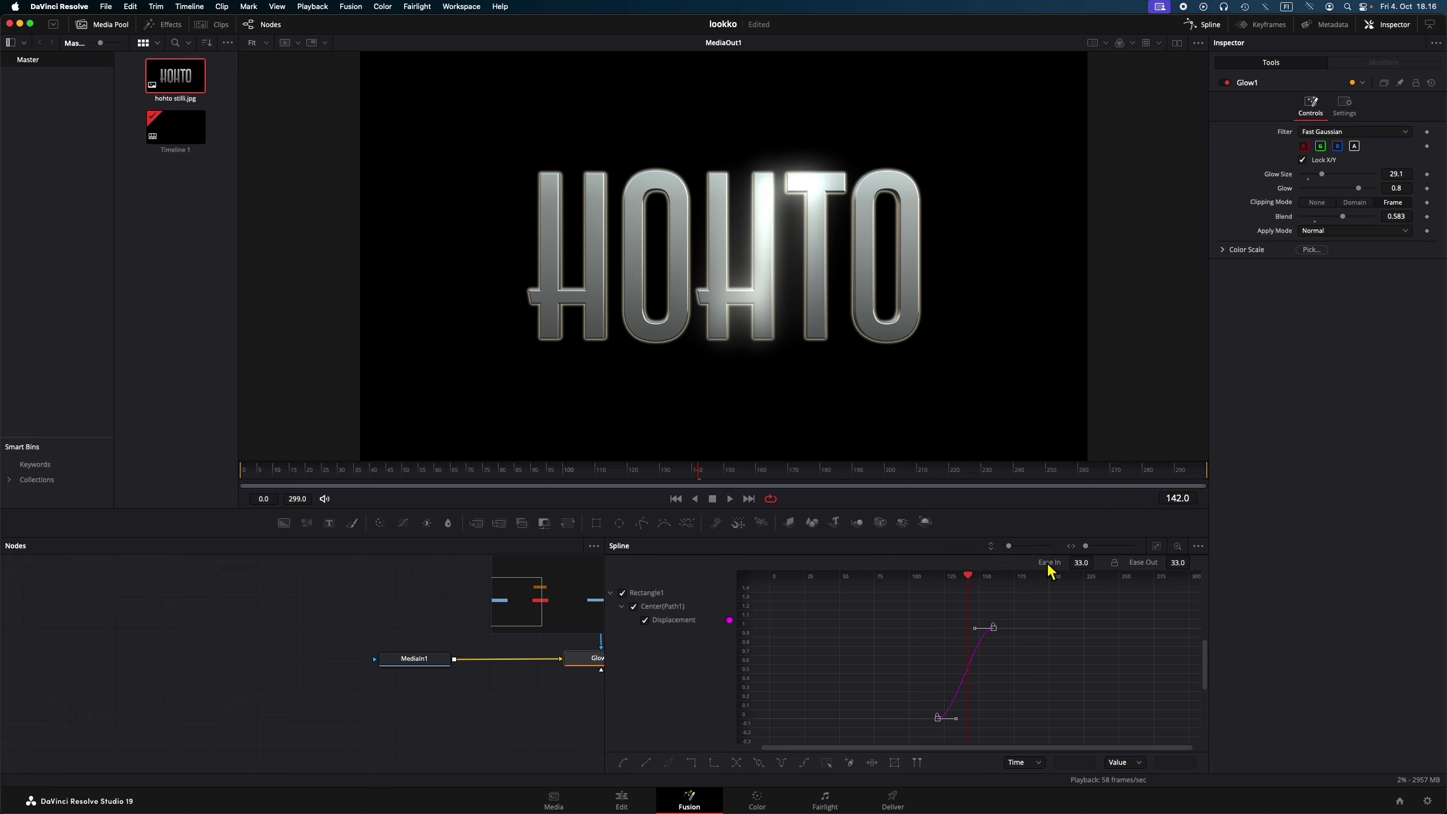
left_click_drag(1051, 569, 1178, 559)
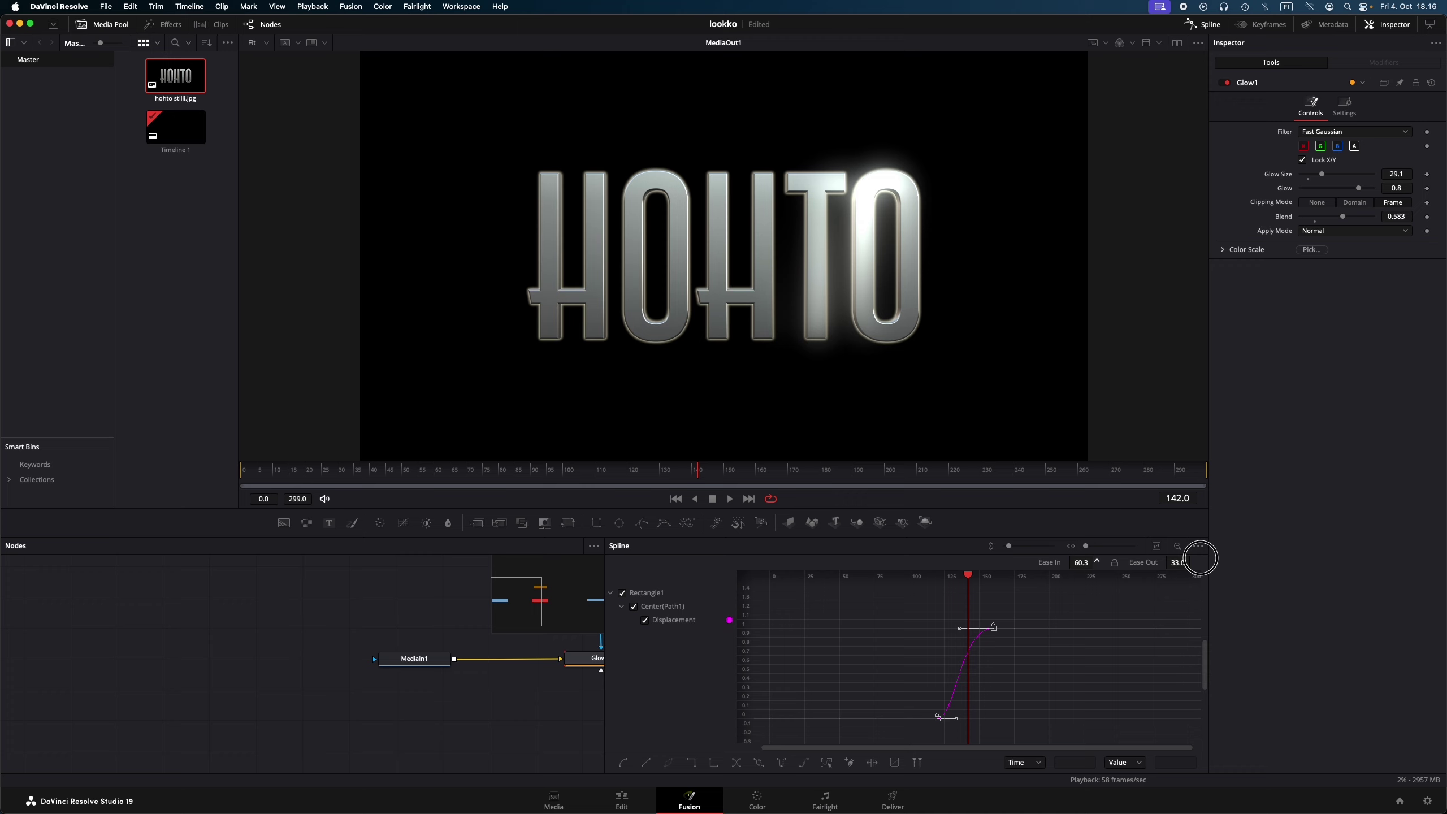
mouse_move(1178, 559)
left_mouse_down()
mouse_move(1061, 566)
mouse_move(1286, 552)
left_mouse_up()
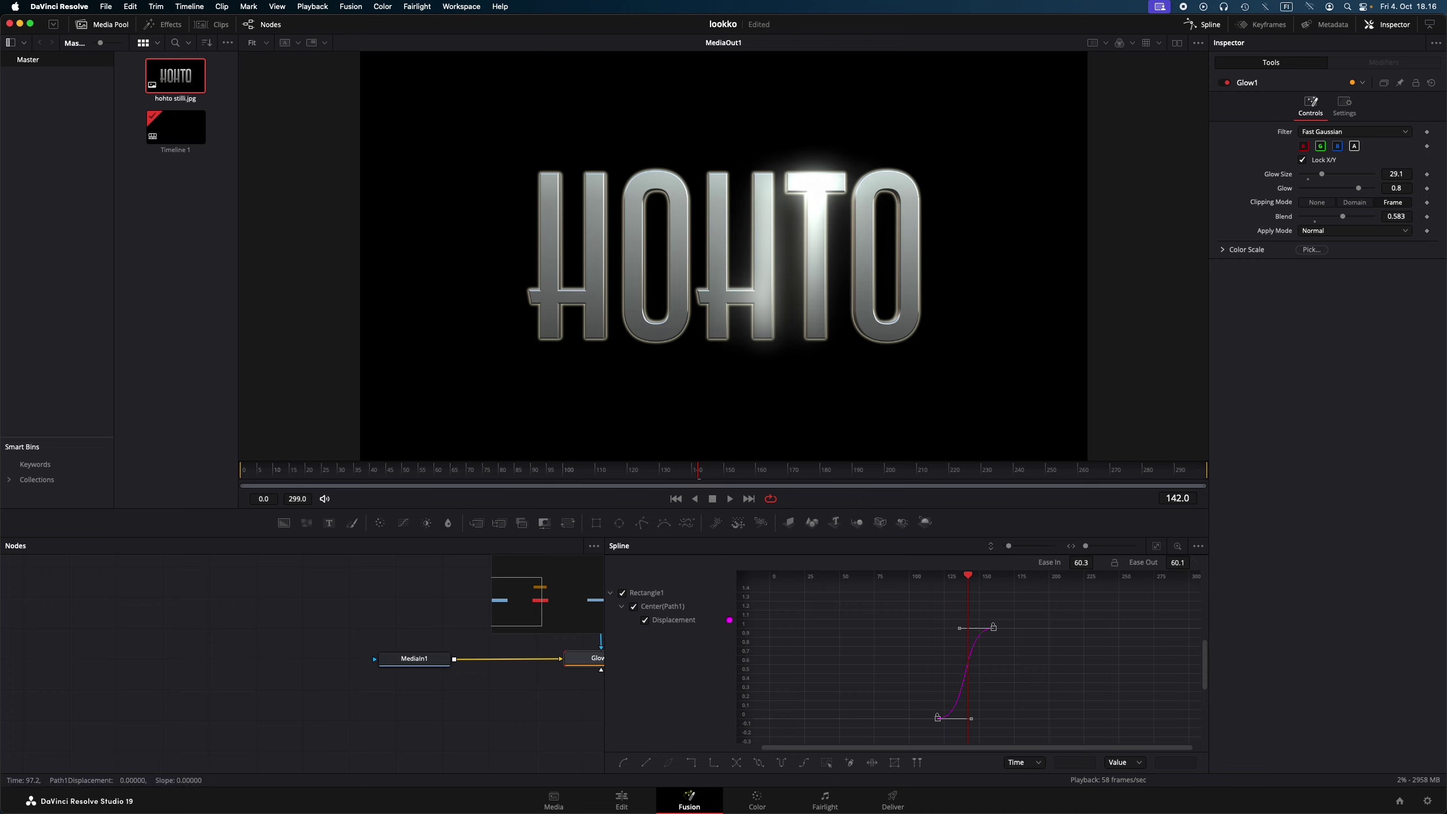
Step: On the Edit page, play the timeline from 00:00:00:00 in full-screen preview
left_click(622, 801)
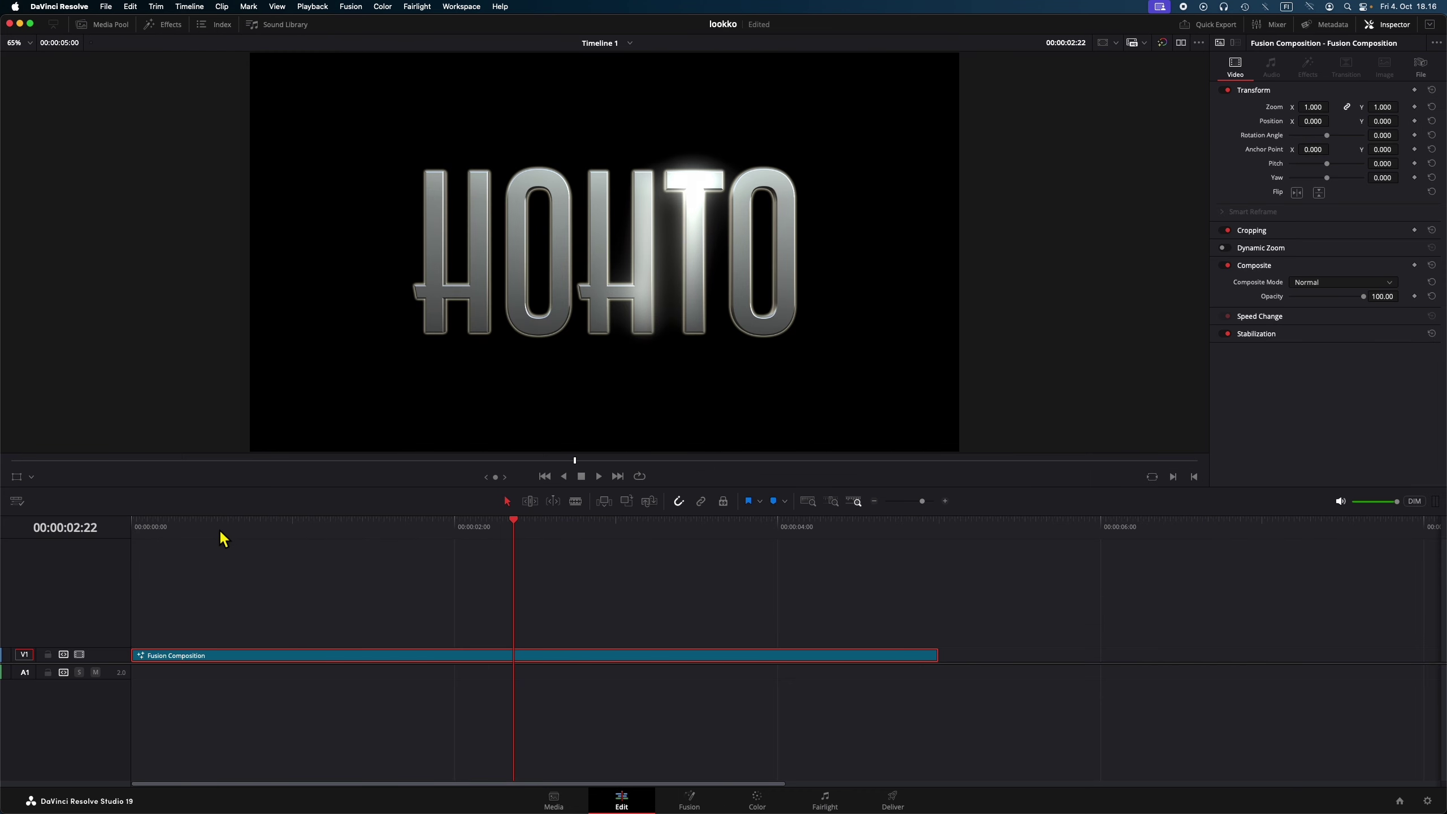
left_click_drag(221, 533, 58, 518)
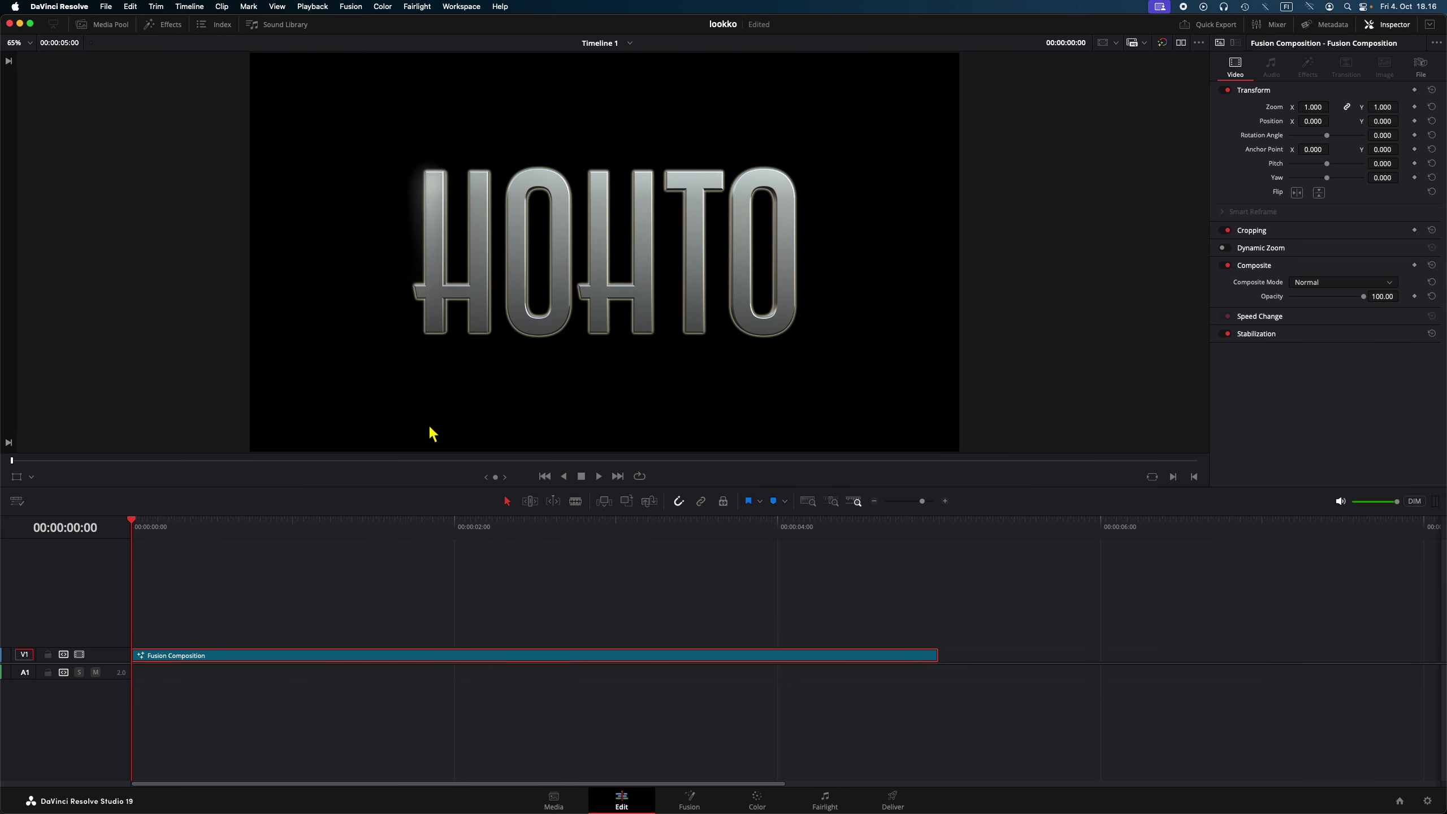
key("super+f")
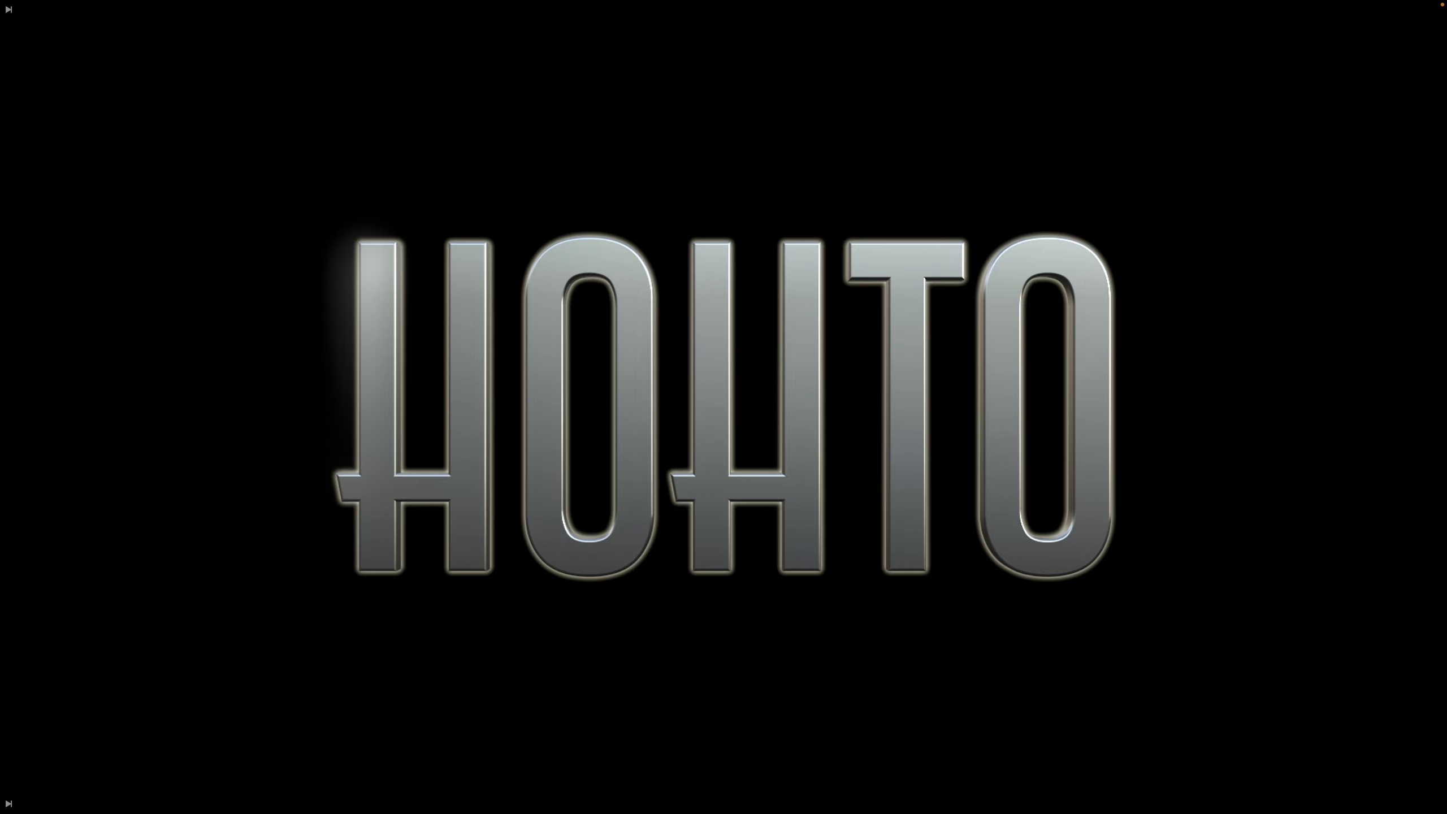